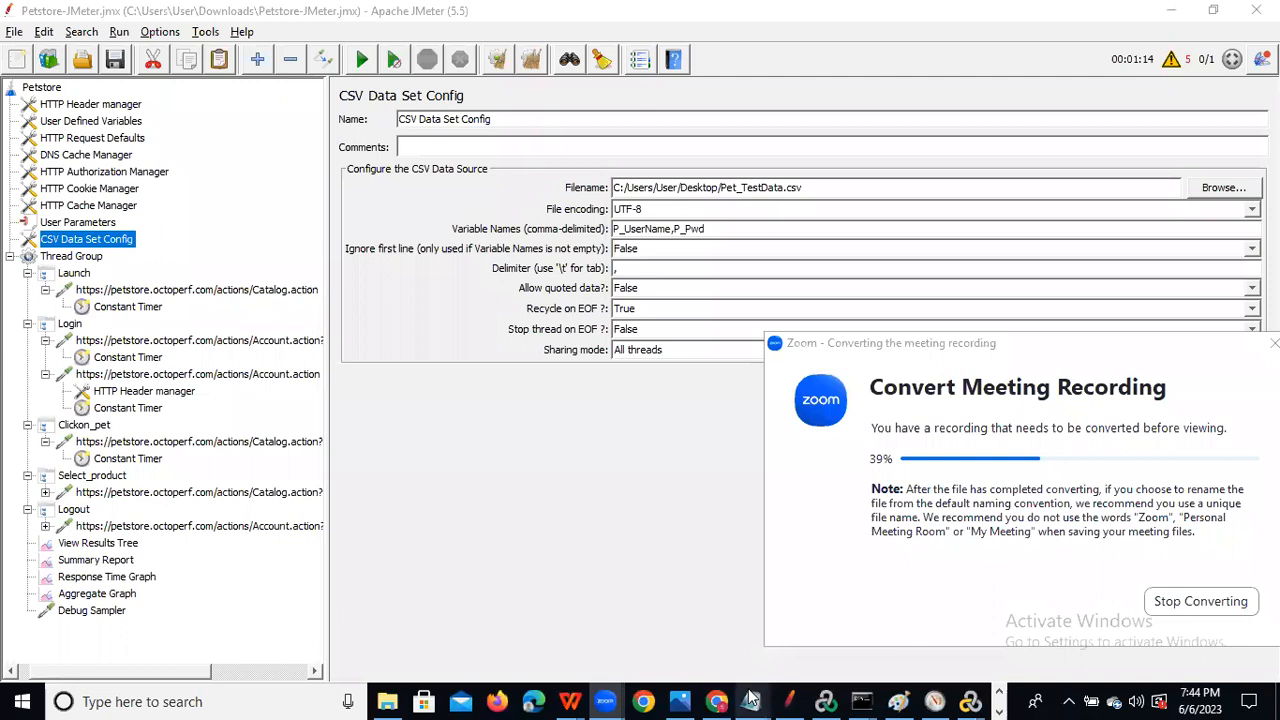
Switch to the Petstore test plan in JMeter and disable its User Parameters element.
click(787, 700)
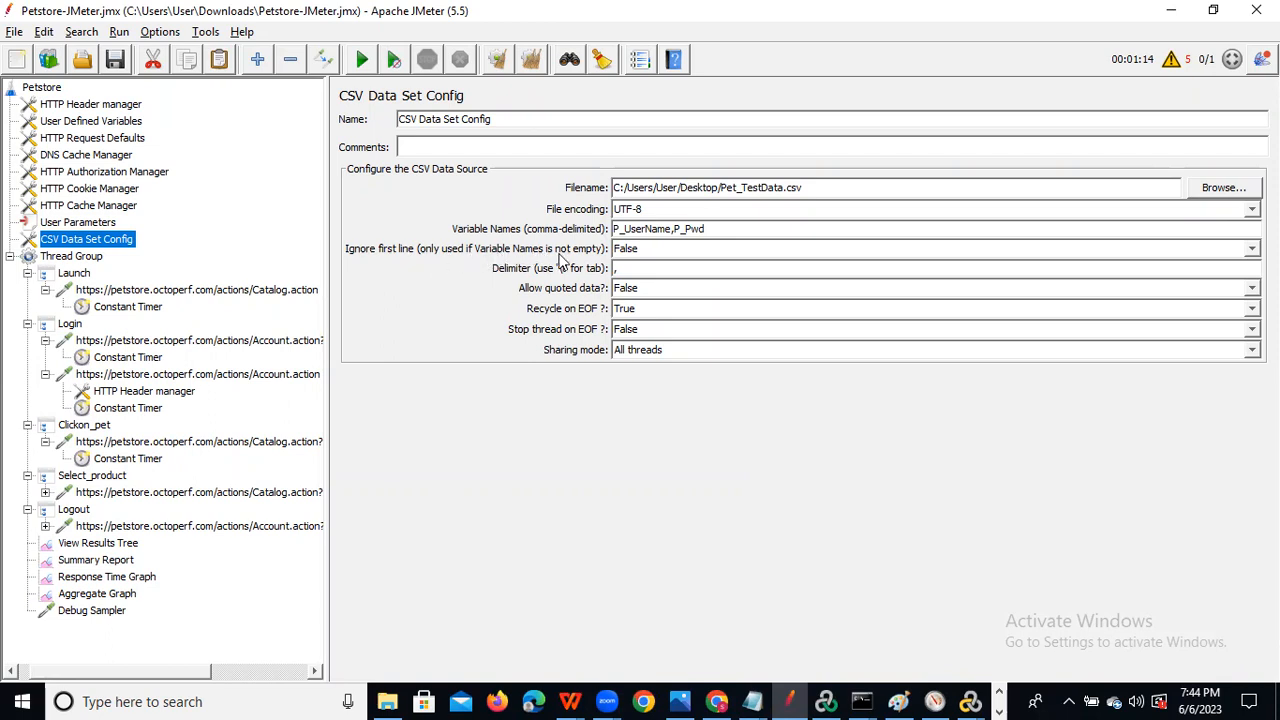
mouse_move(601, 262)
click(66, 222)
right_click(66, 222)
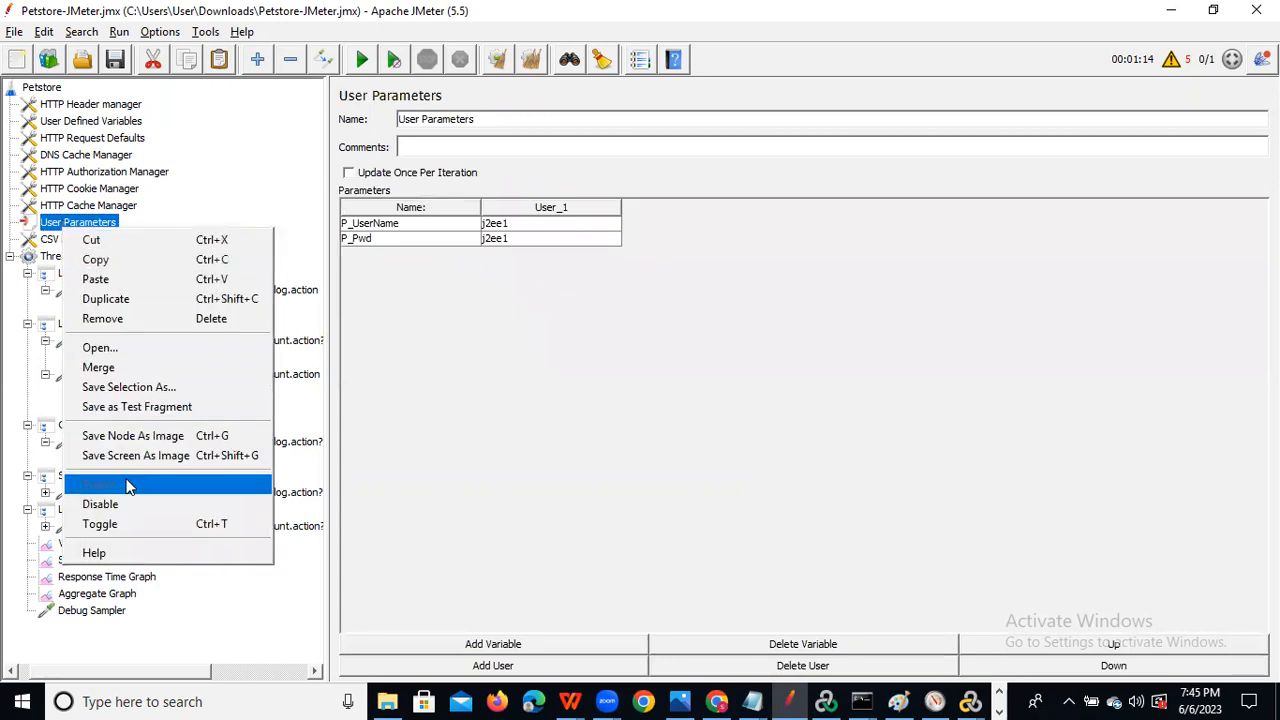
click(113, 504)
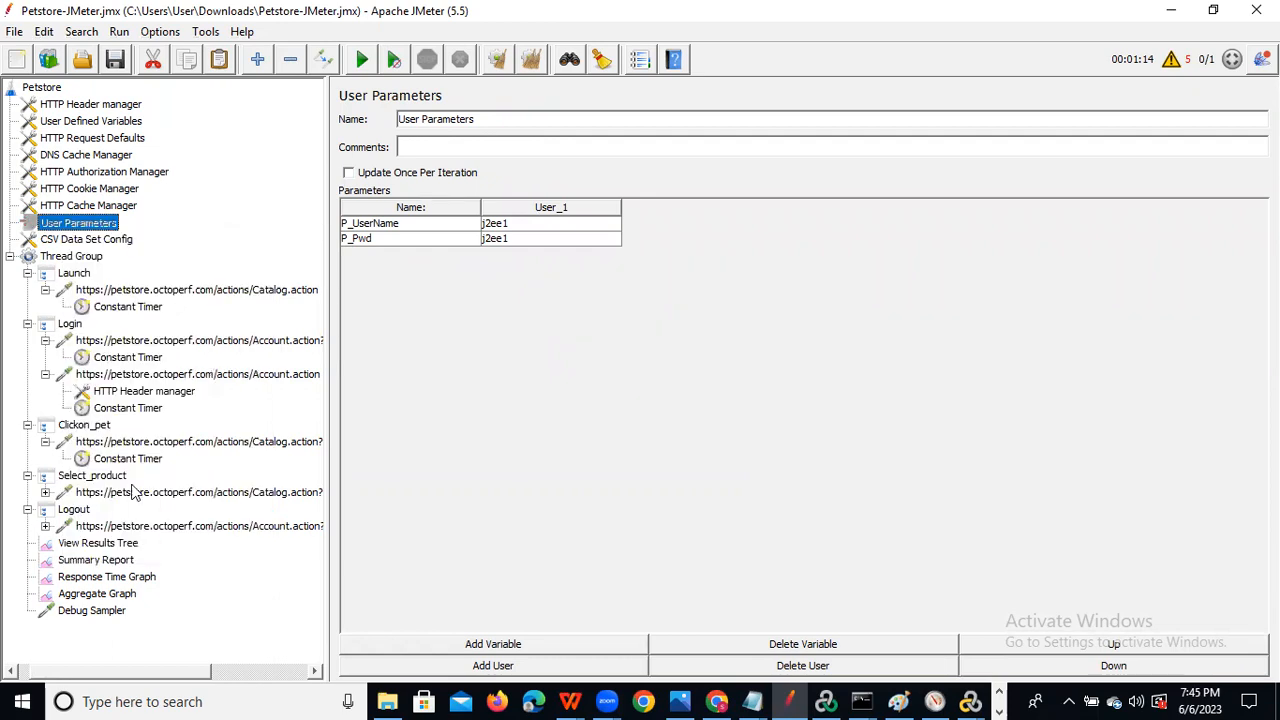
Clear the previous run's results from the View Results Tree listener.
click(80, 240)
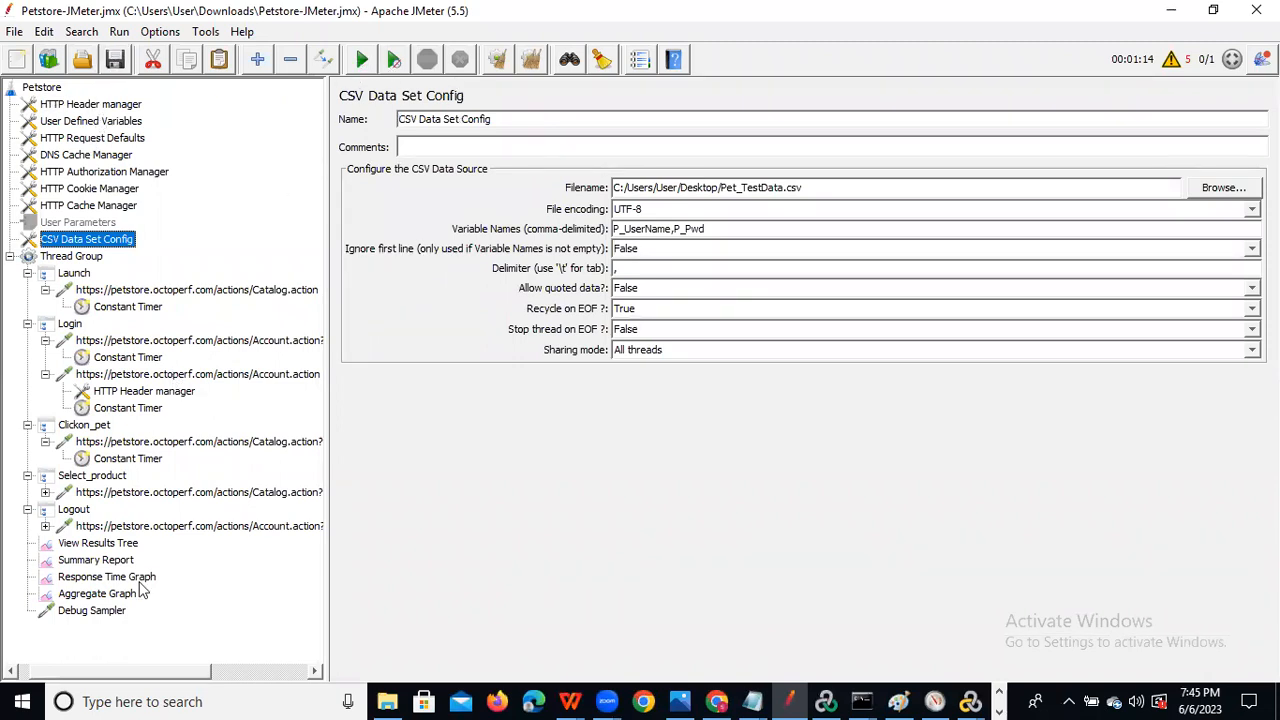
click(98, 543)
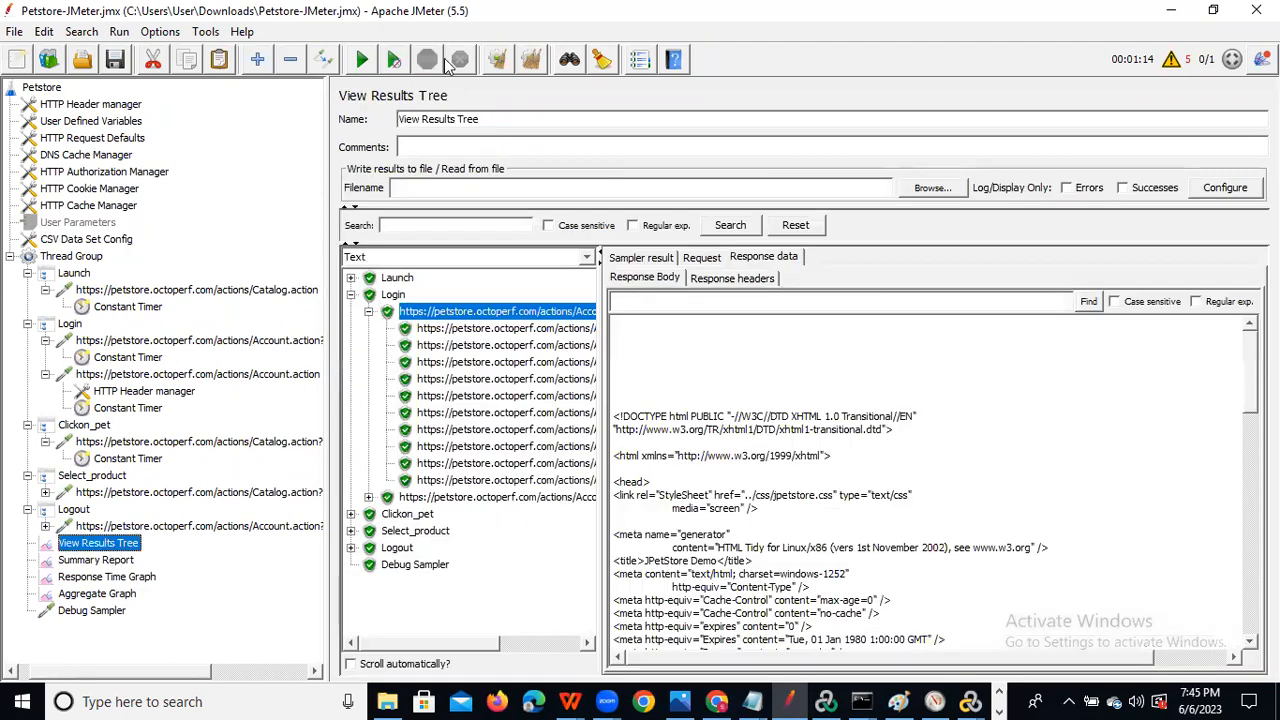
click(497, 62)
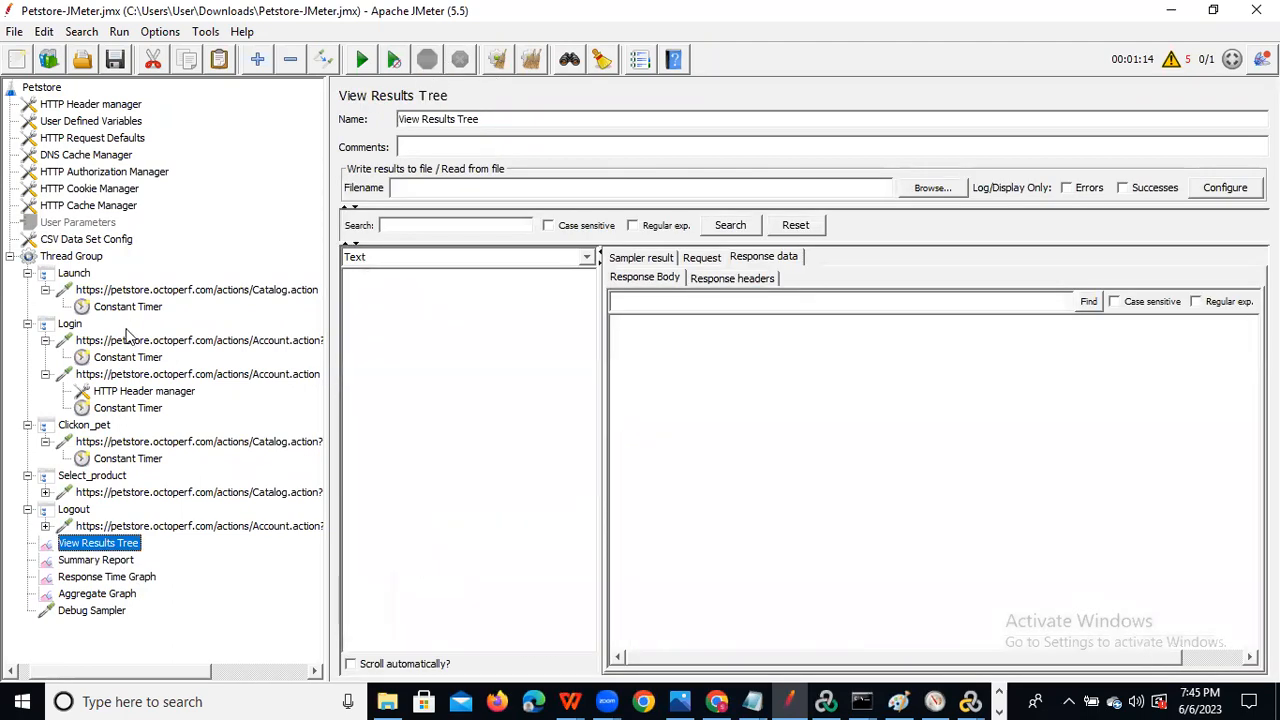
Check the other listeners for leftover results and review the CSV Data Set Config and User Parameters elements.
click(101, 596)
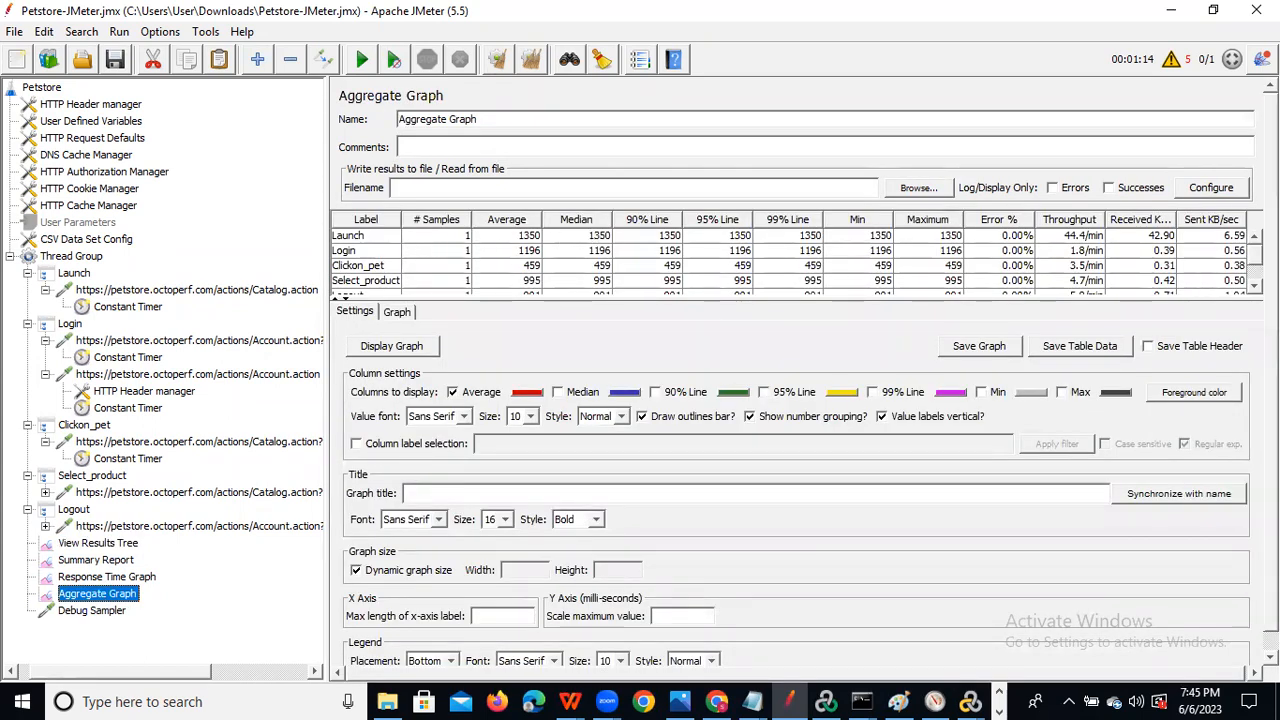
scroll(797, 262, down, 2)
scroll(797, 262, up, 2)
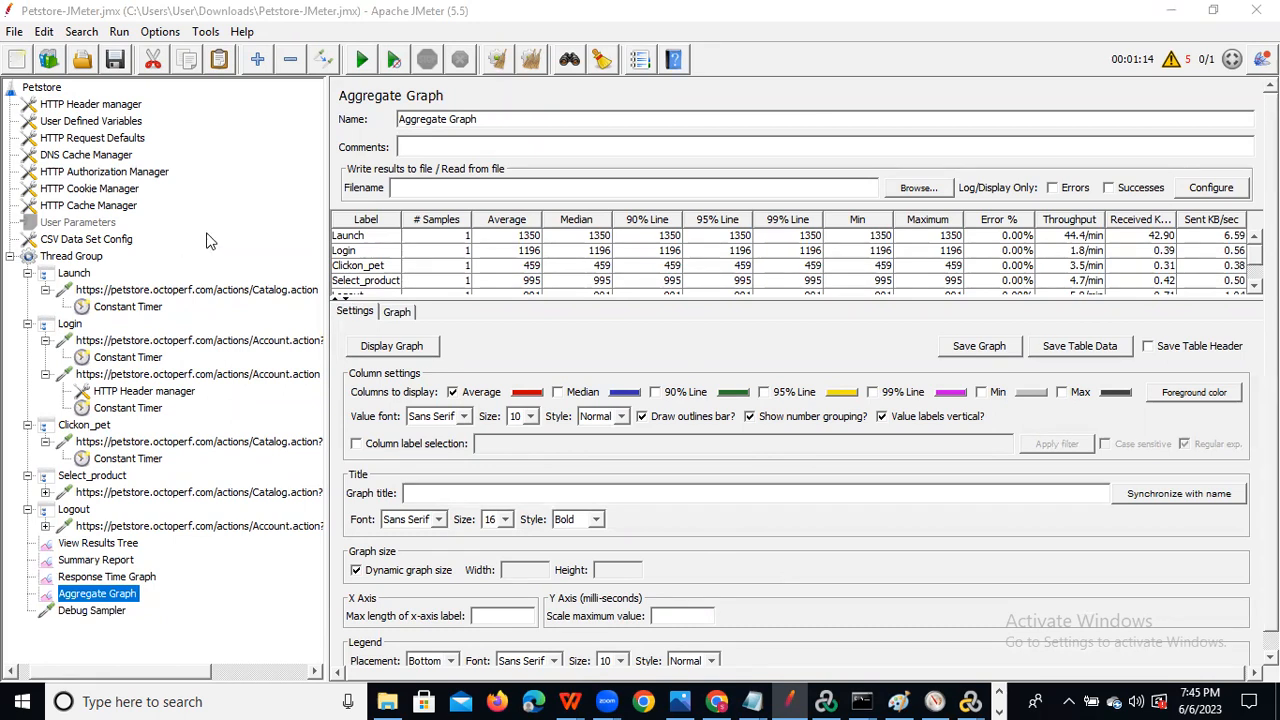
click(88, 239)
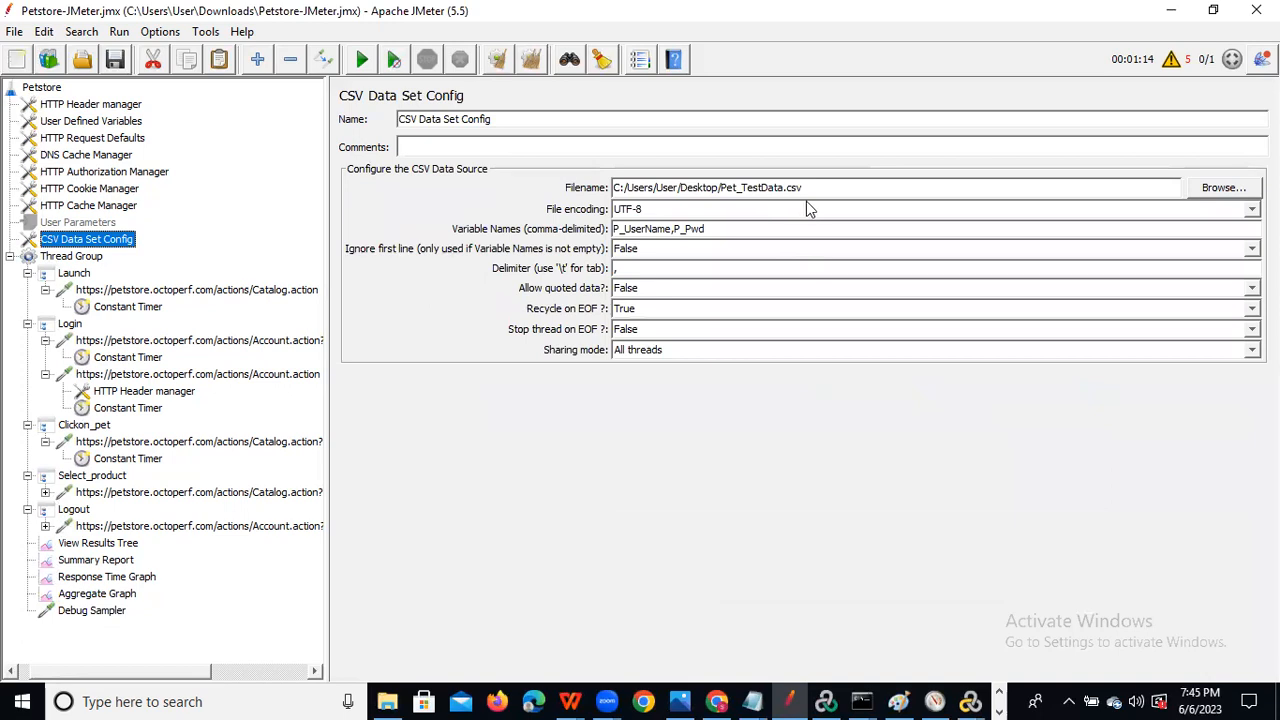
click(77, 224)
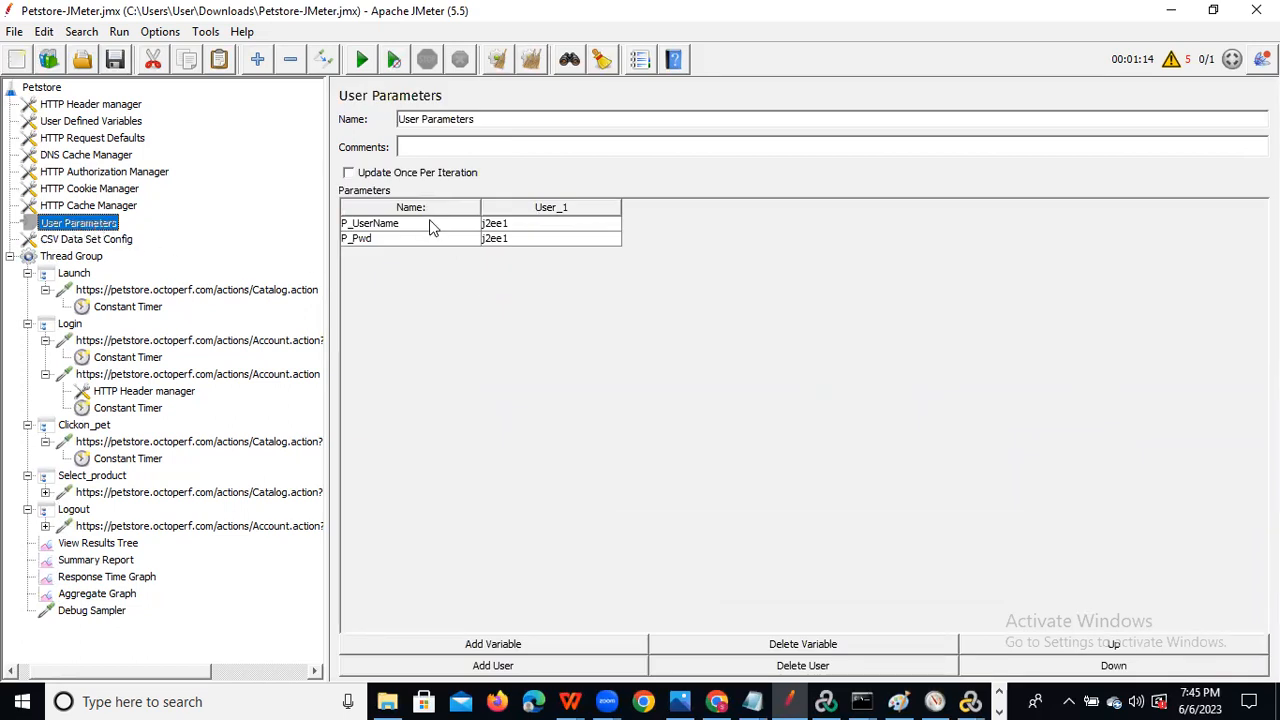
click(116, 543)
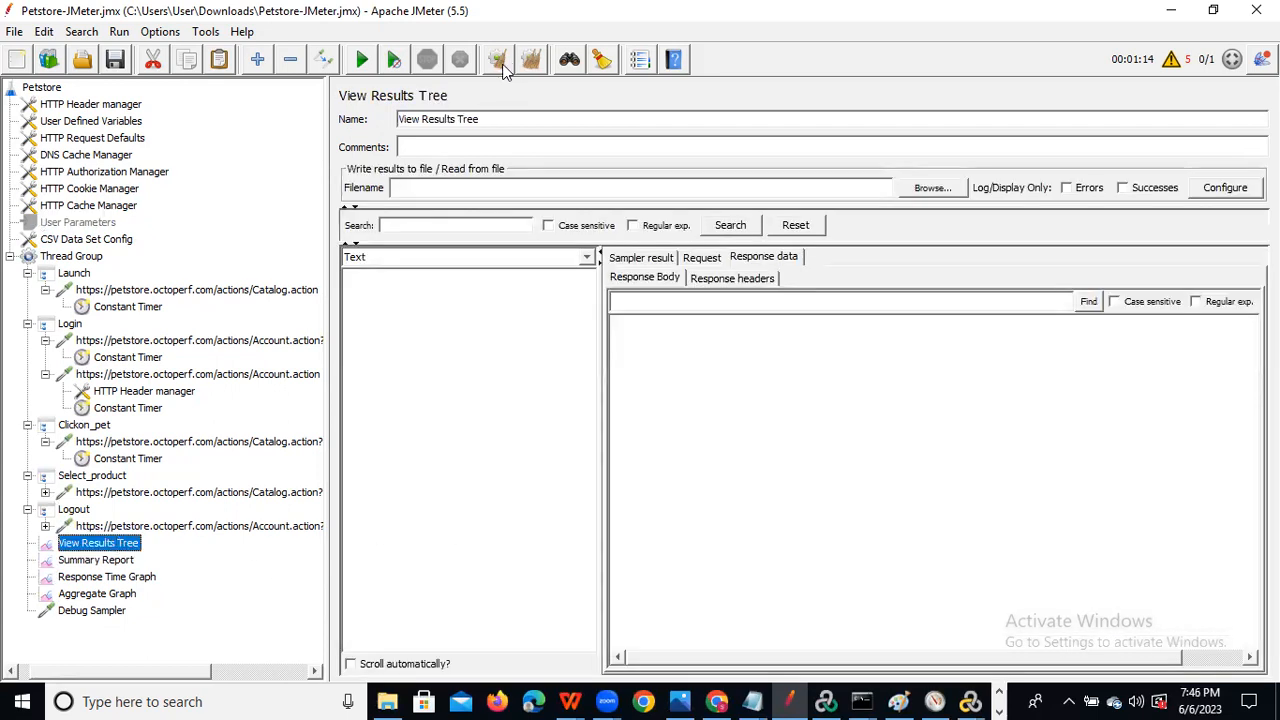
click(113, 564)
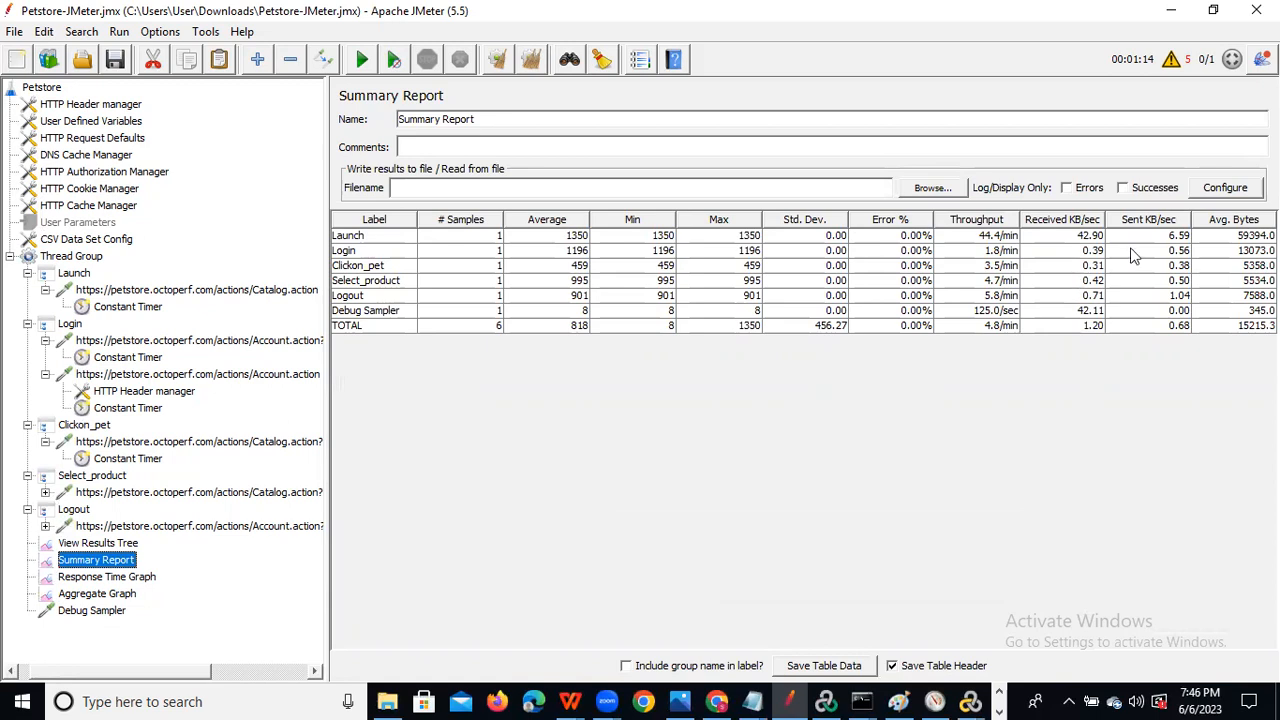
click(116, 577)
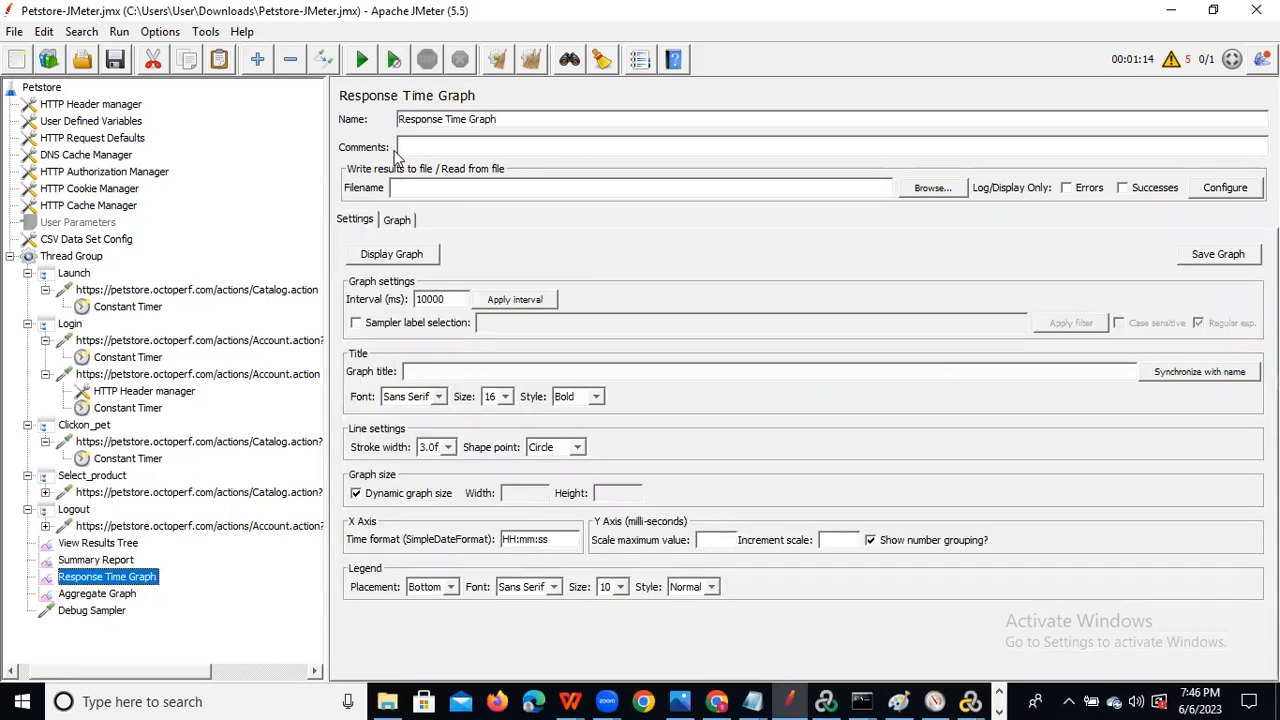
click(98, 543)
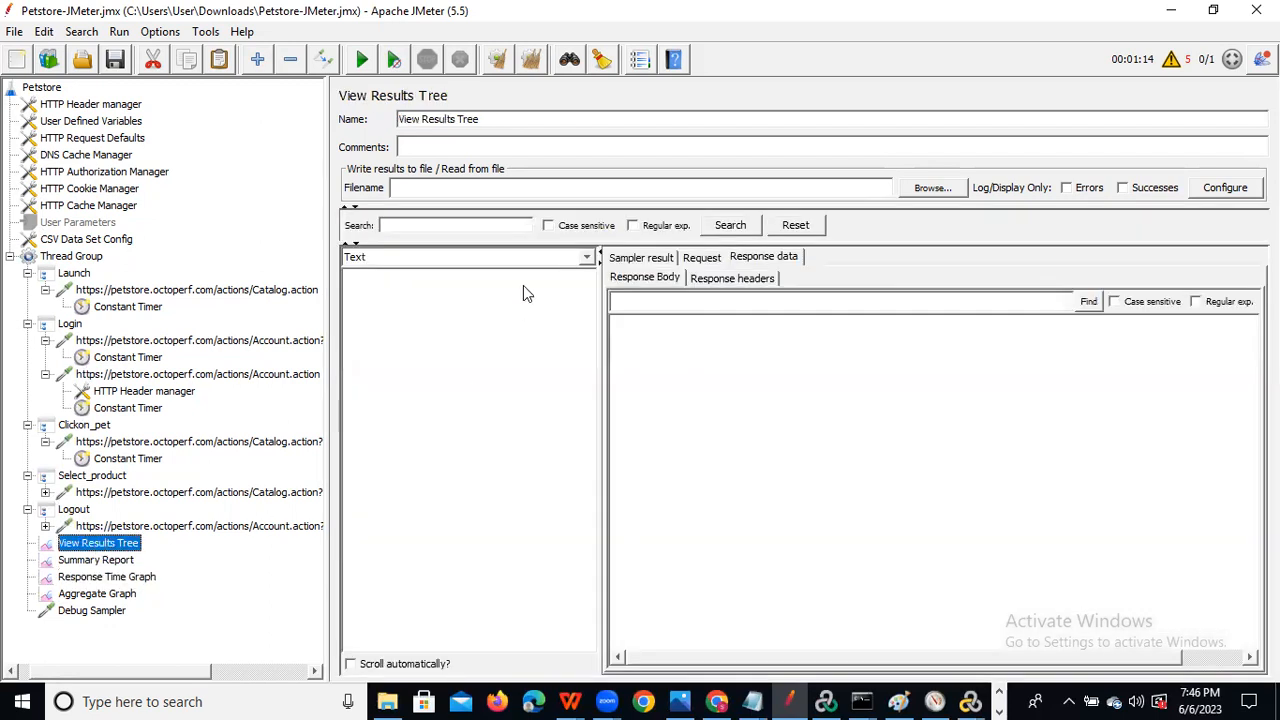
click(100, 560)
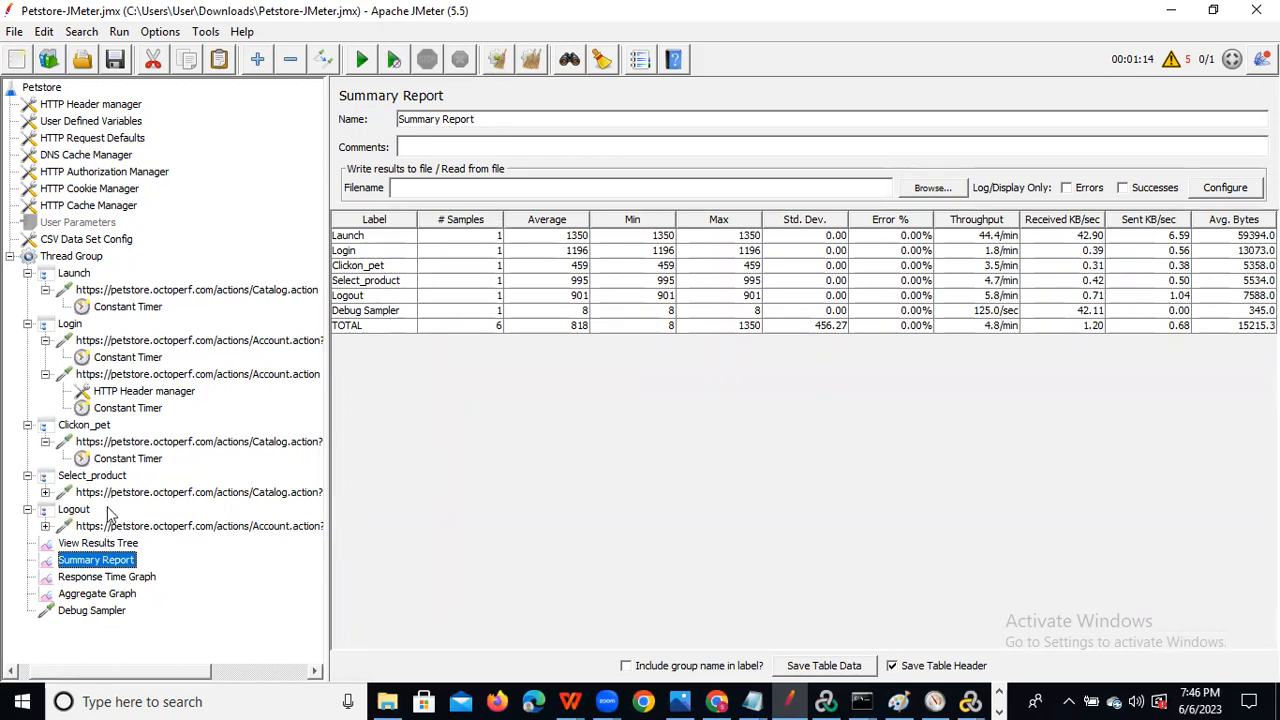
Clear the results of all listeners and check the Summary Report, Response Time Graph and Aggregate Graph.
click(90, 543)
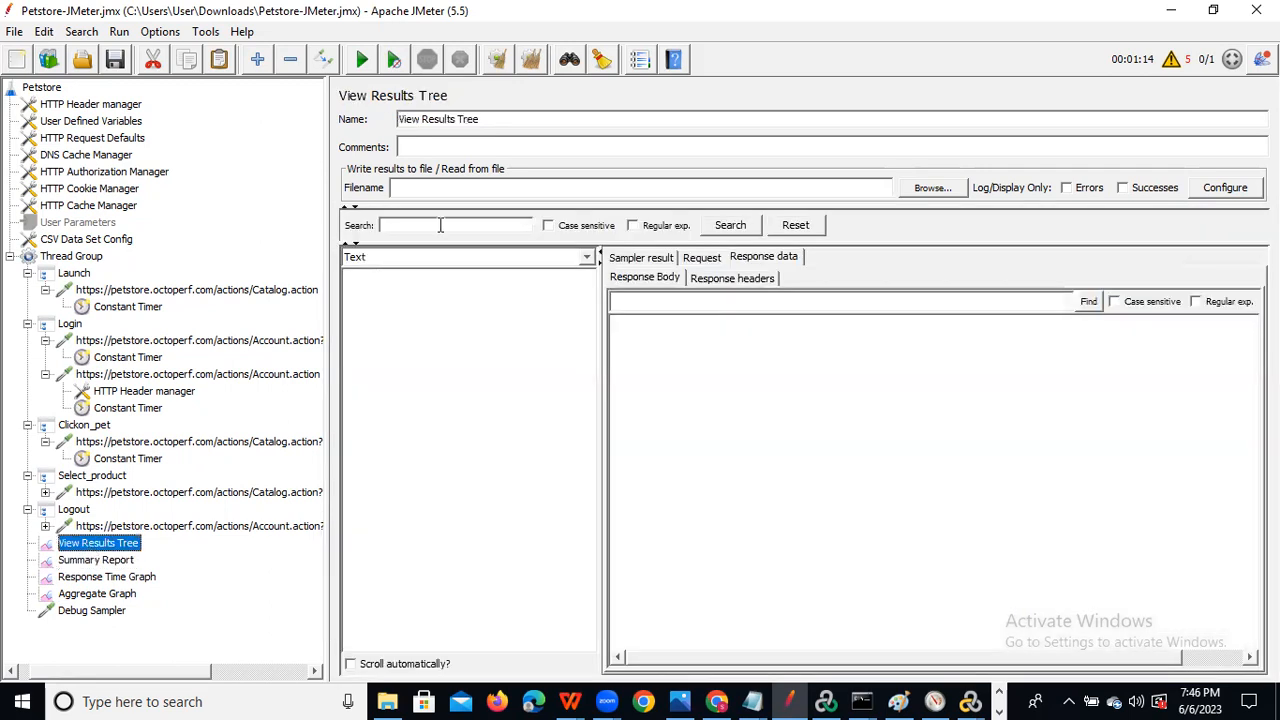
click(529, 66)
click(103, 562)
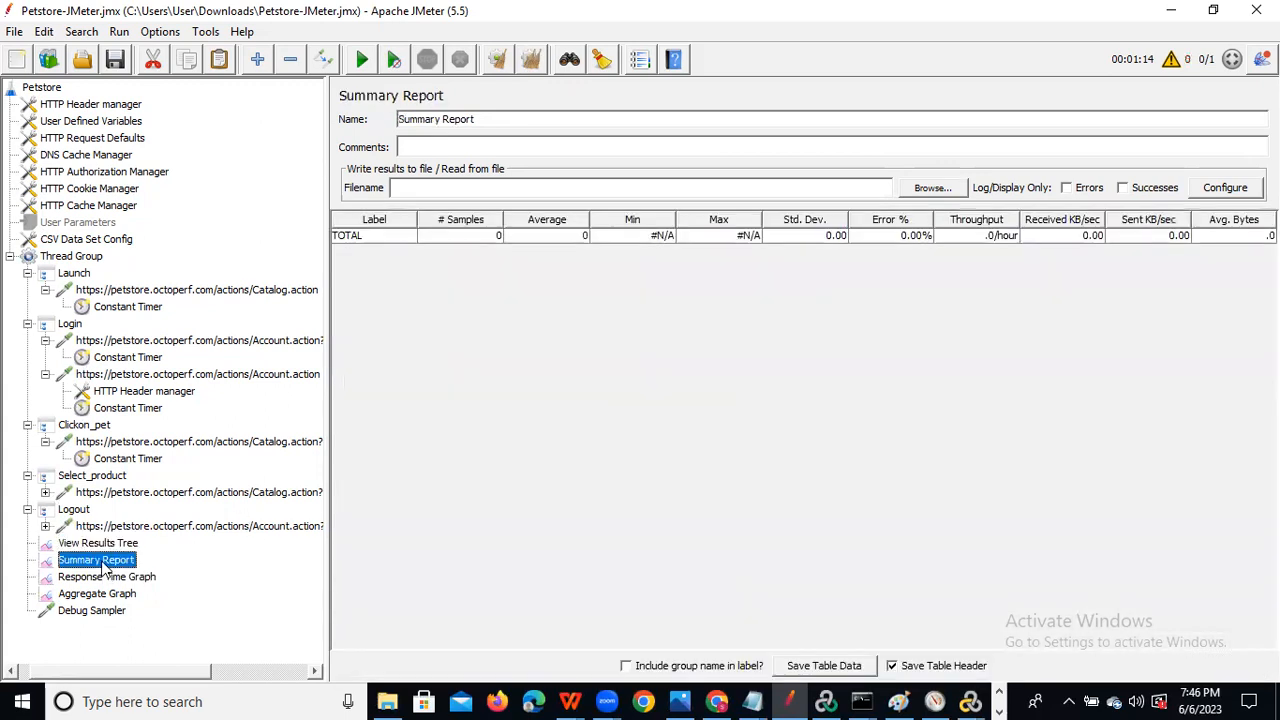
click(100, 578)
click(96, 594)
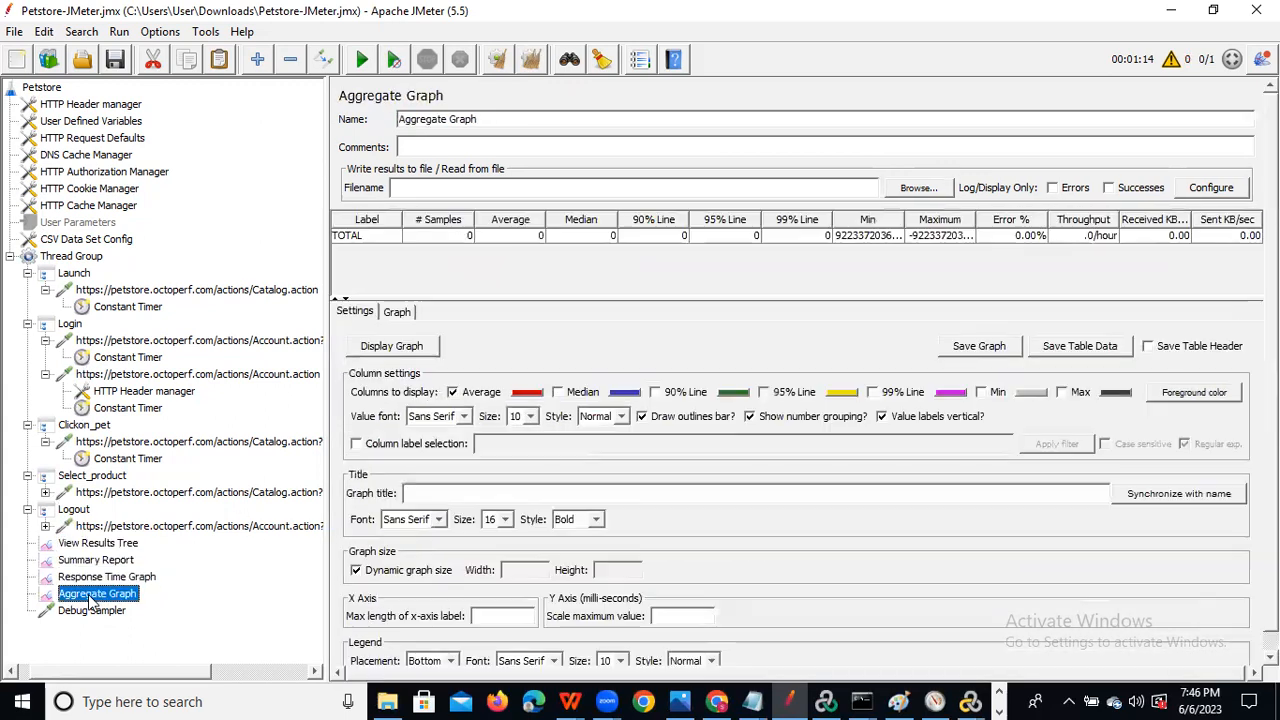
click(90, 611)
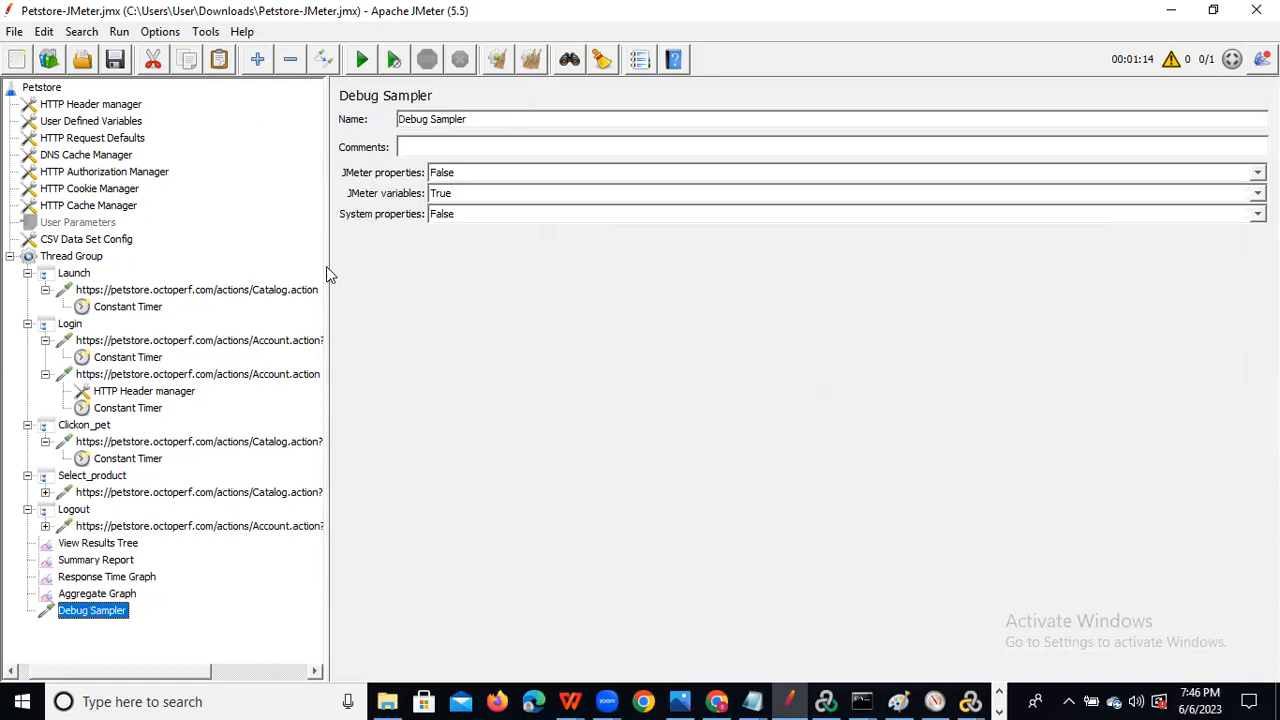
Run the test plan and inspect the Debug Sampler's response body in the View Results Tree.
click(107, 543)
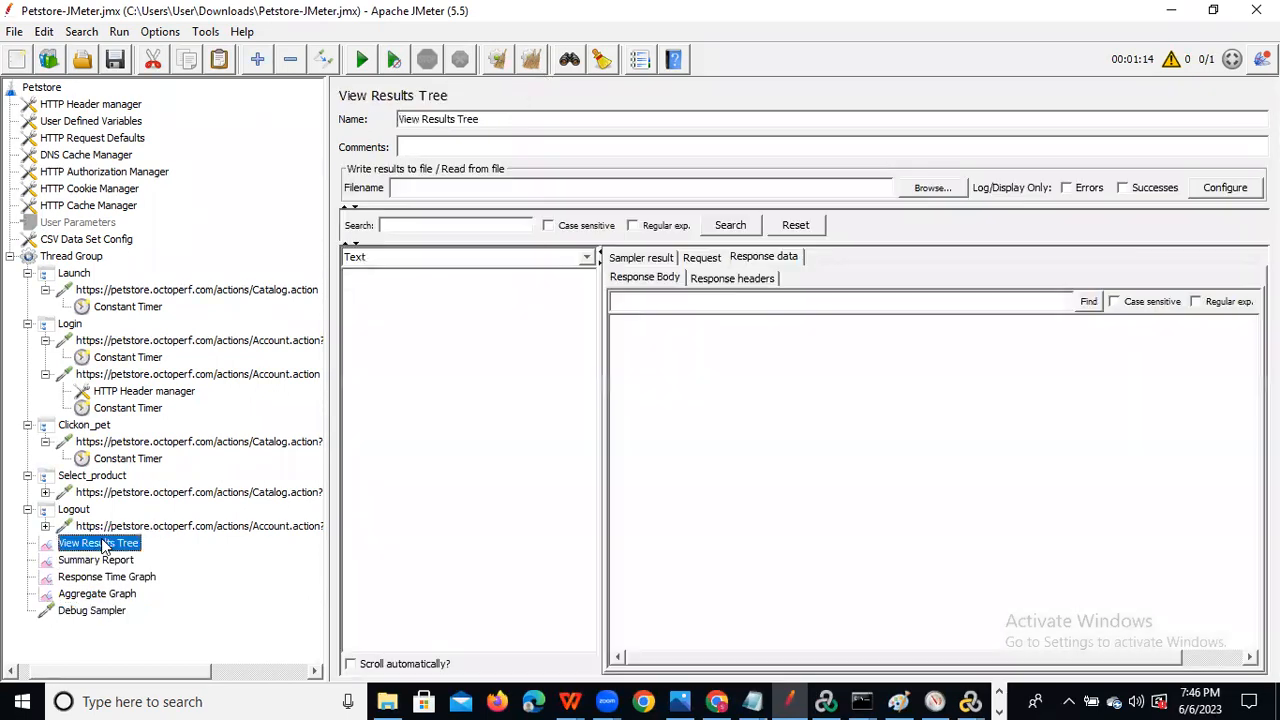
click(361, 61)
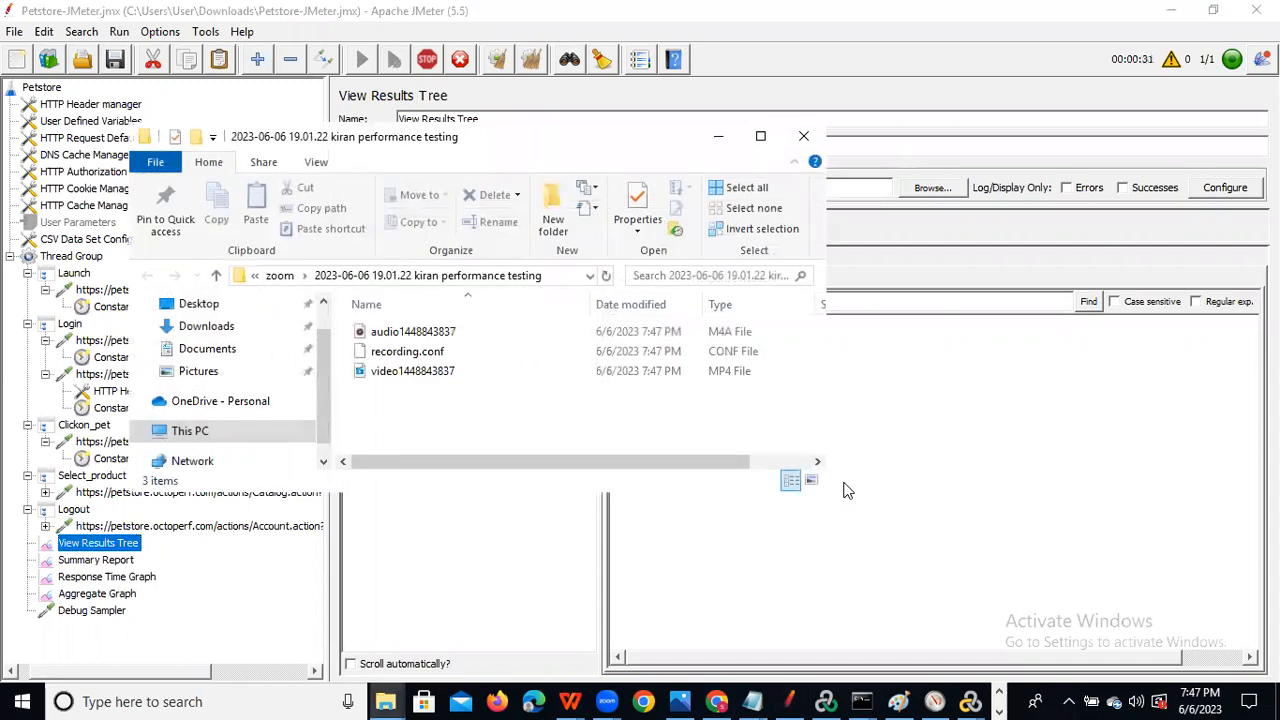
click(721, 137)
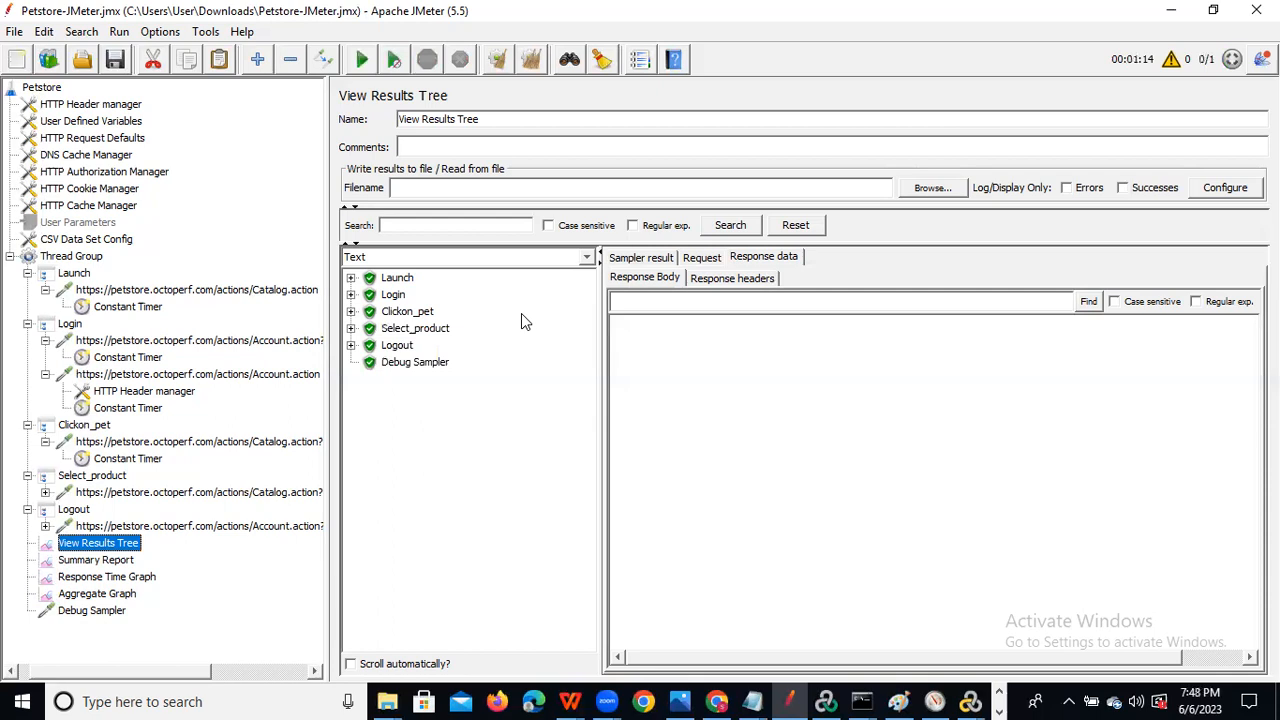
click(408, 365)
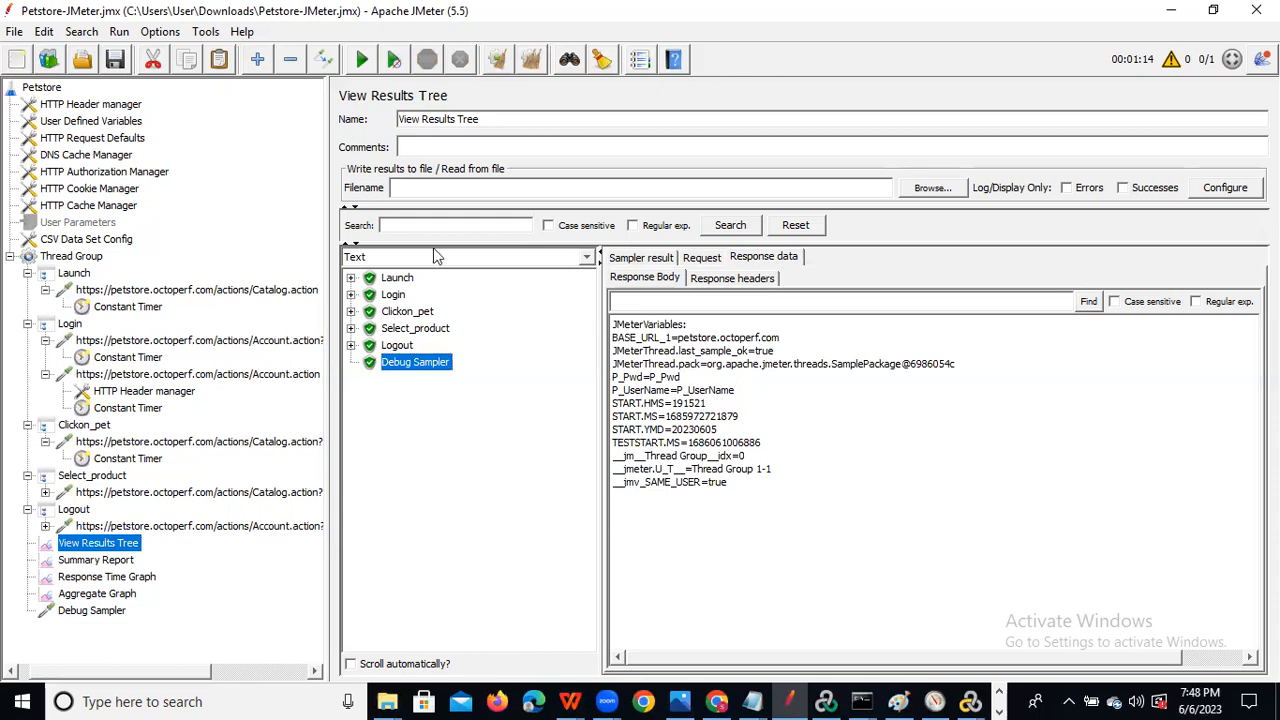
Set the CSV Data Set Config's option for ignoring the first line to True.
click(86, 240)
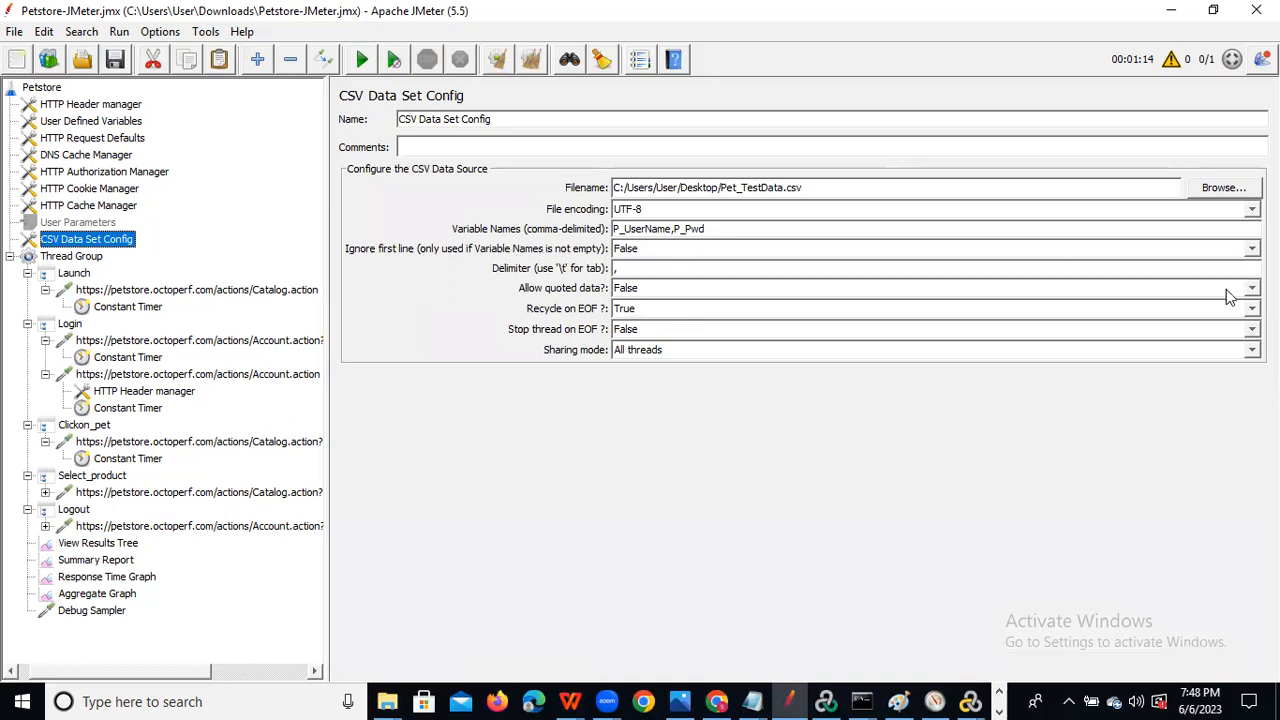
click(1080, 252)
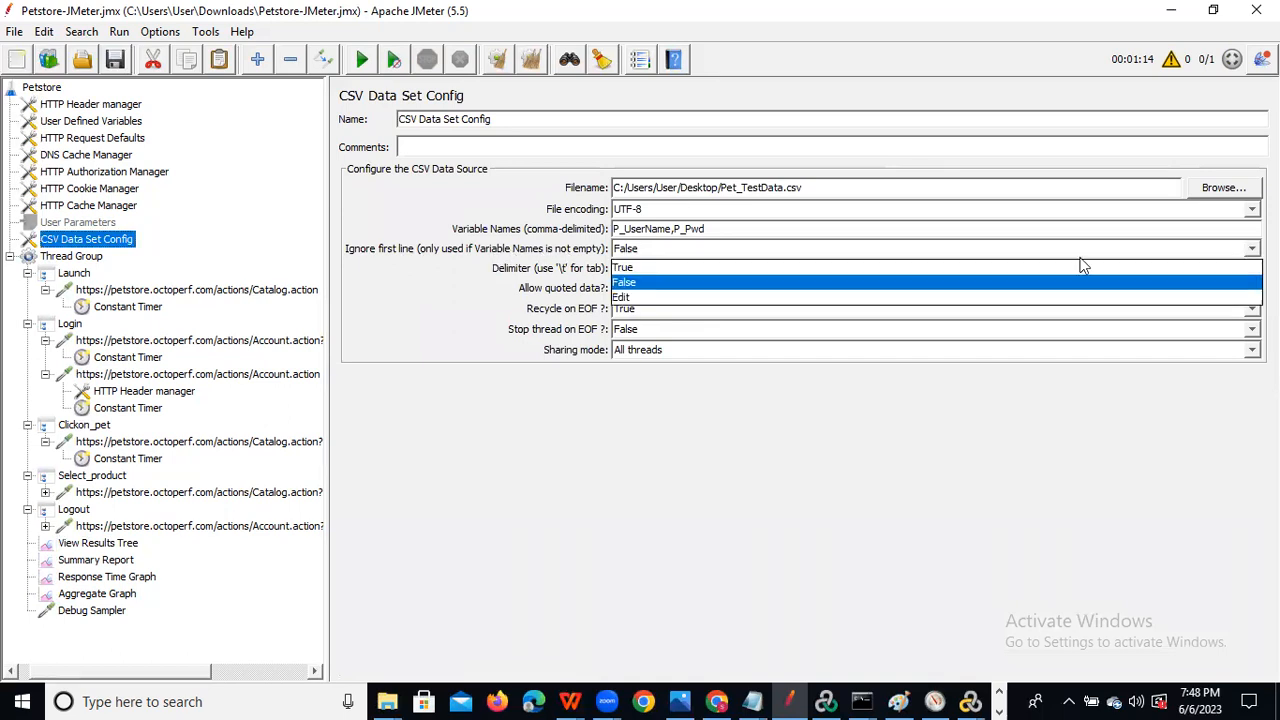
click(775, 266)
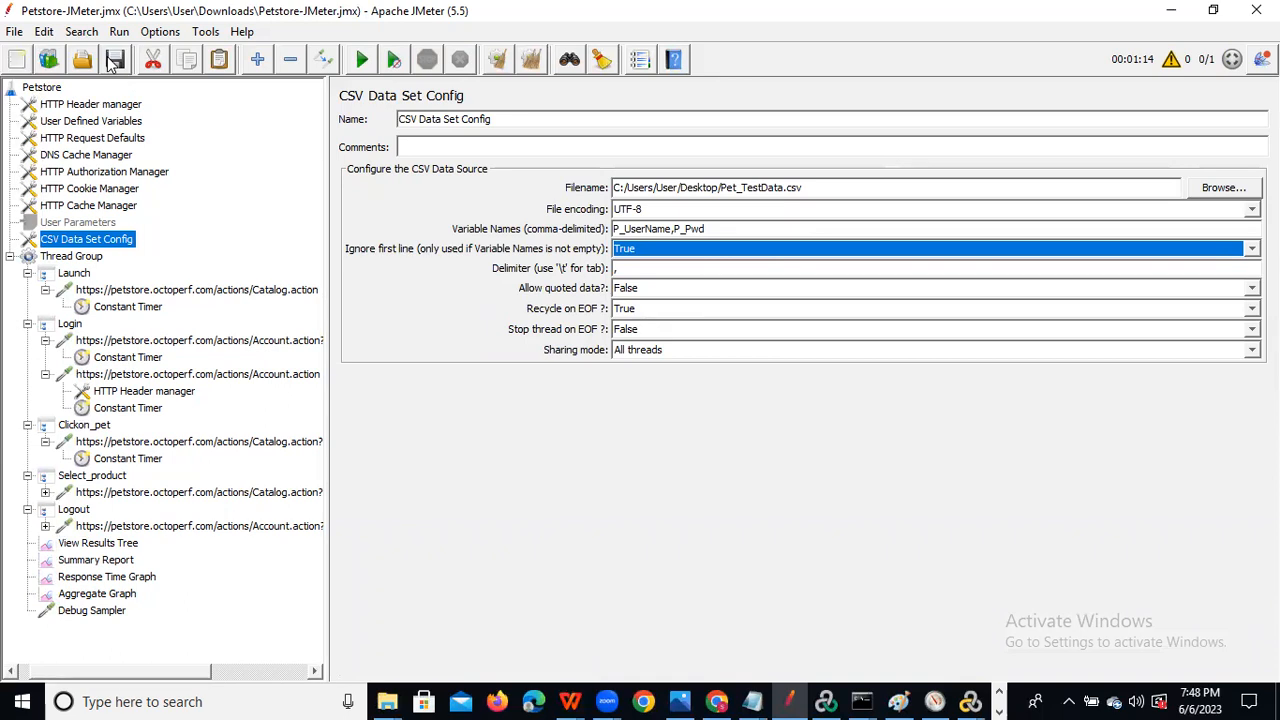
Clear all listener results and run the test plan again with the View Results Tree open.
click(110, 543)
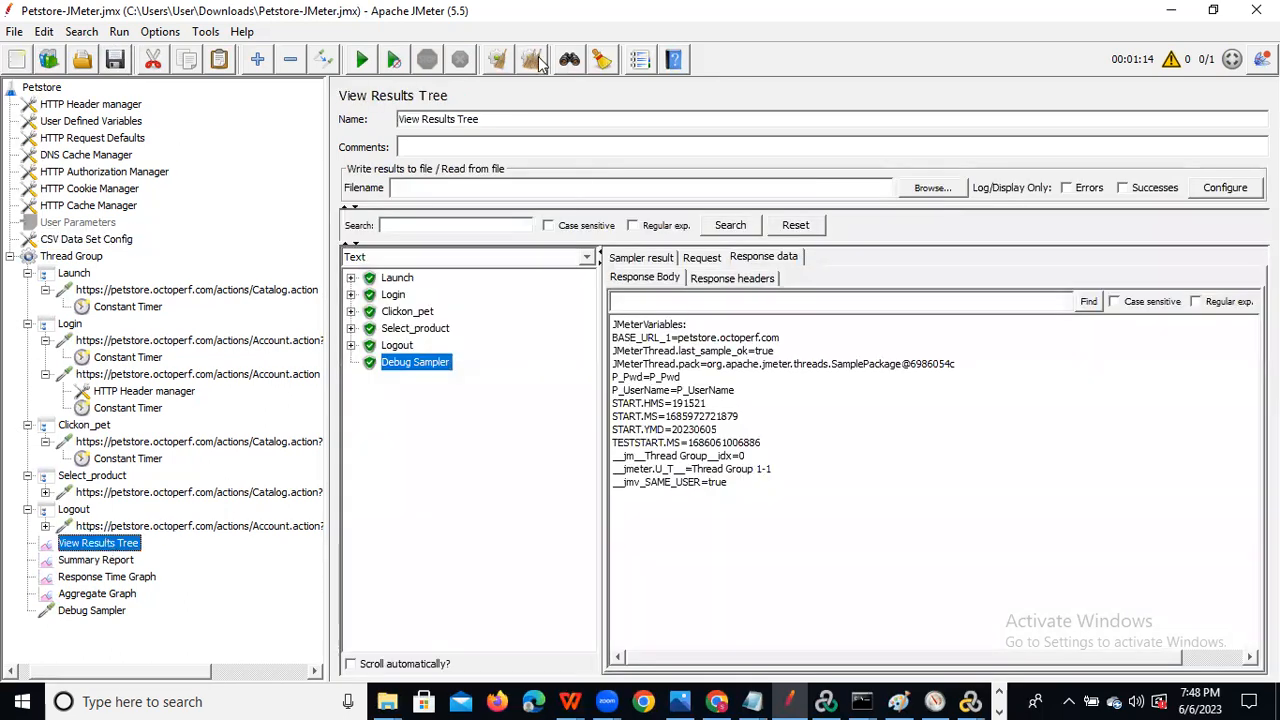
click(537, 61)
click(363, 61)
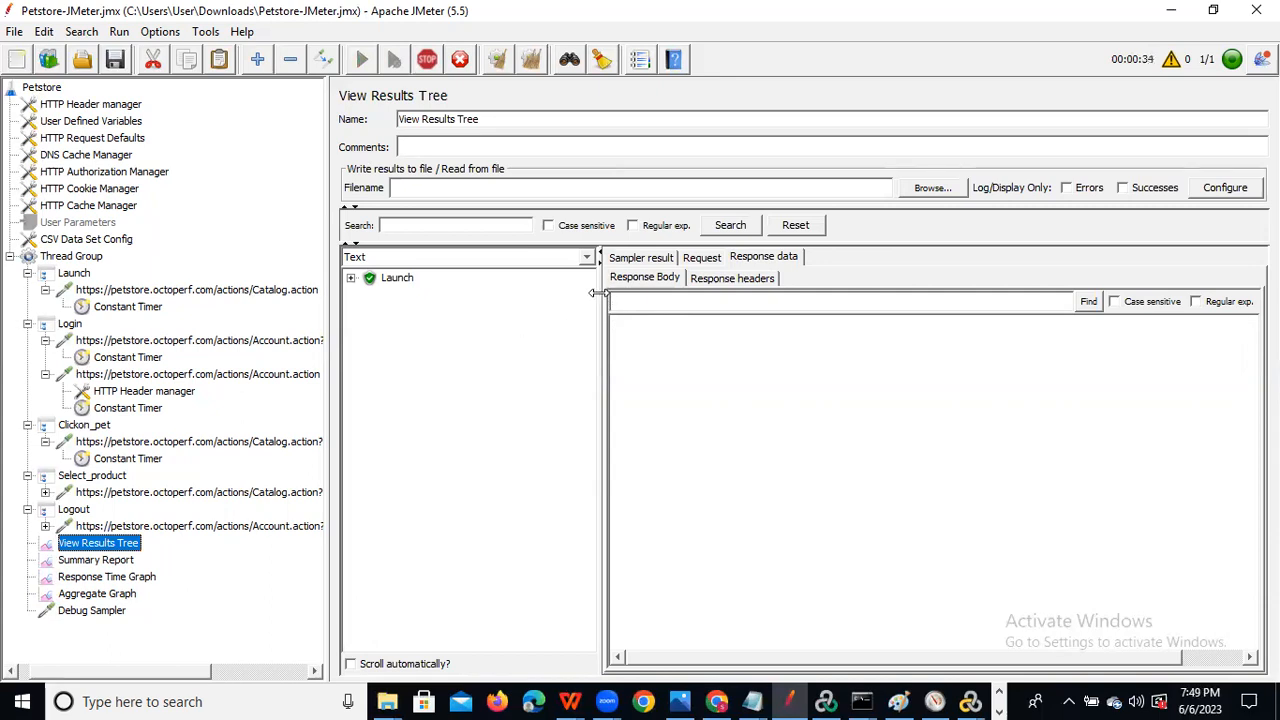
Narrow the sample list in the View Results Tree and examine the Debug Sampler's response body.
drag(598, 293, 535, 289)
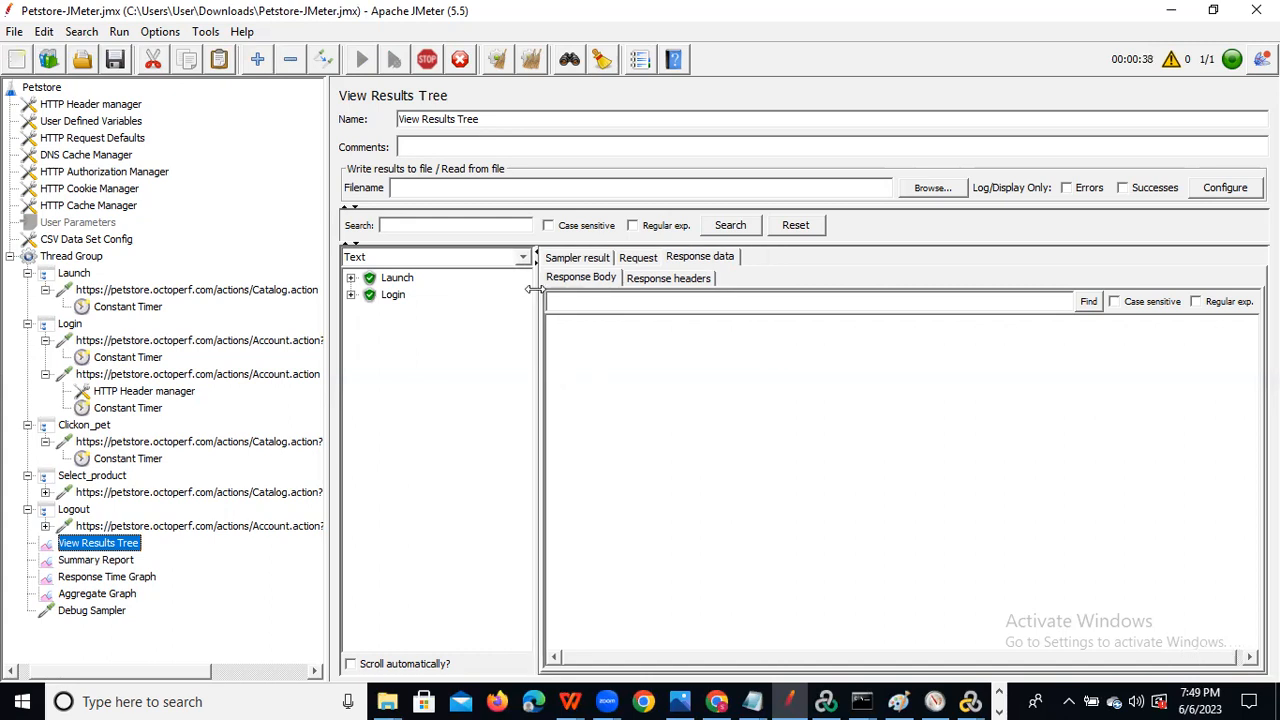
drag(533, 289, 504, 313)
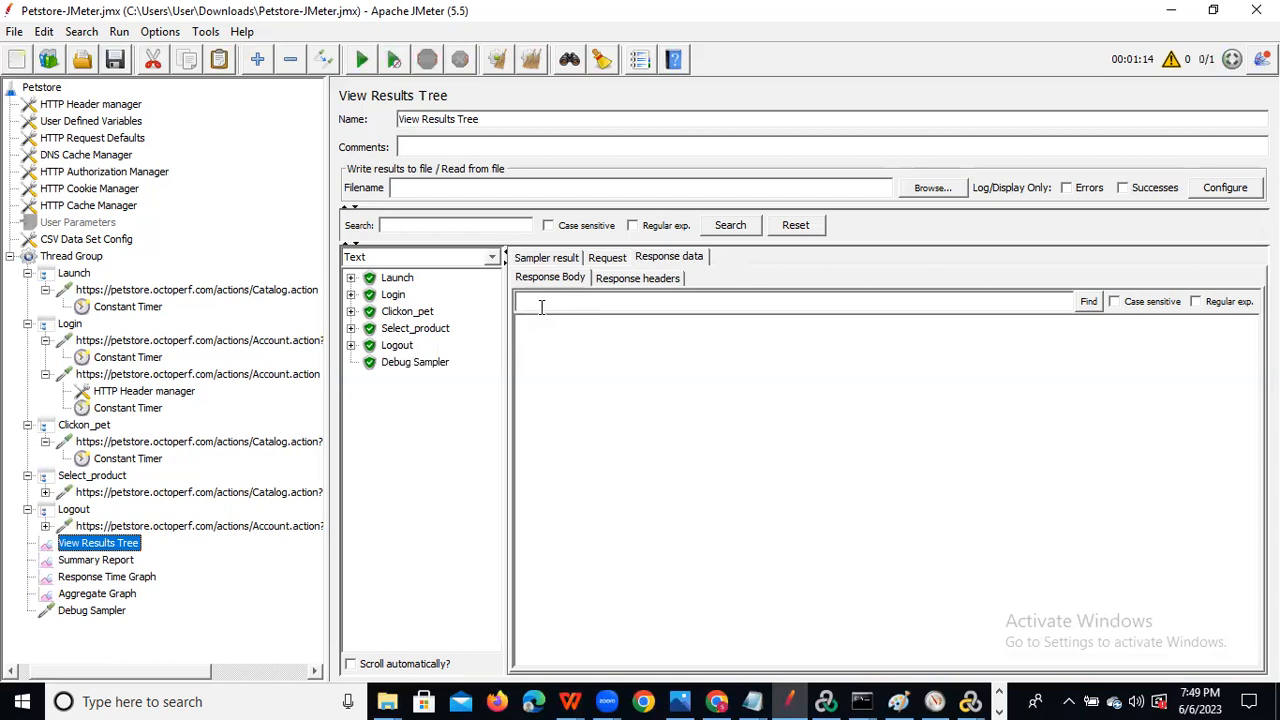
click(428, 366)
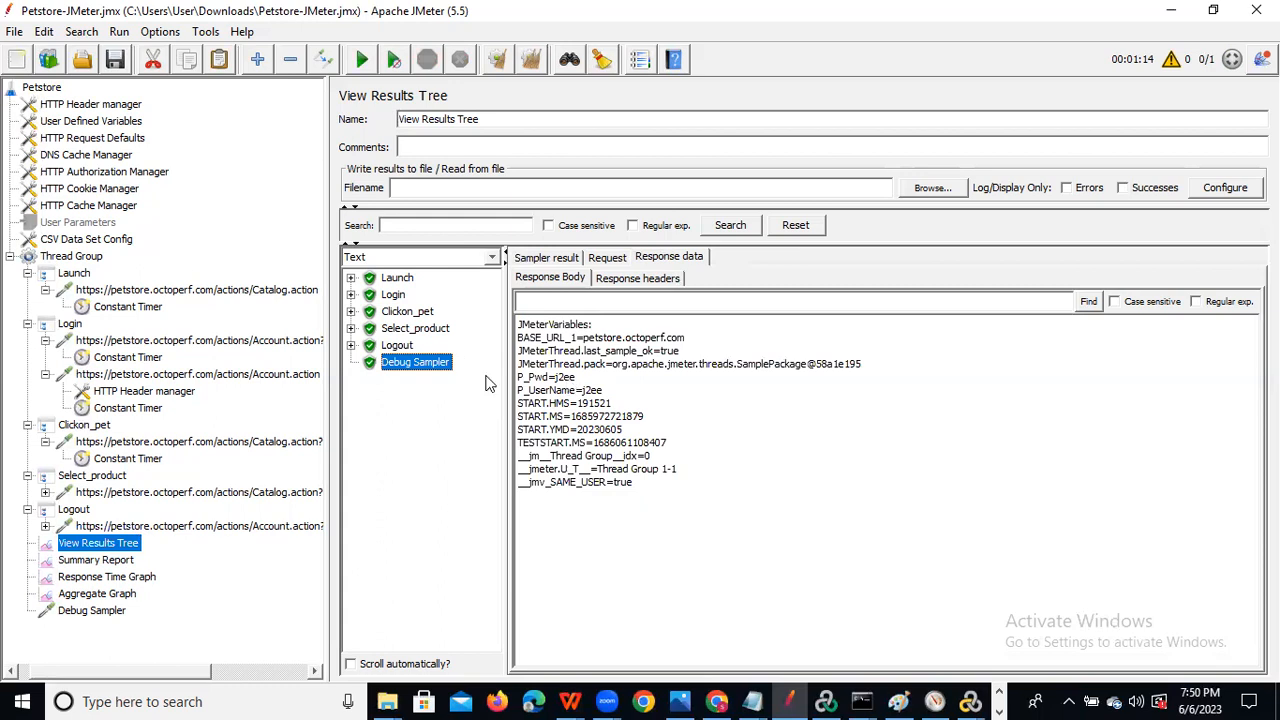
Examine the CSV Data Set Config and the Launch and Login requests, including the username and password parameters of the POST request.
click(93, 240)
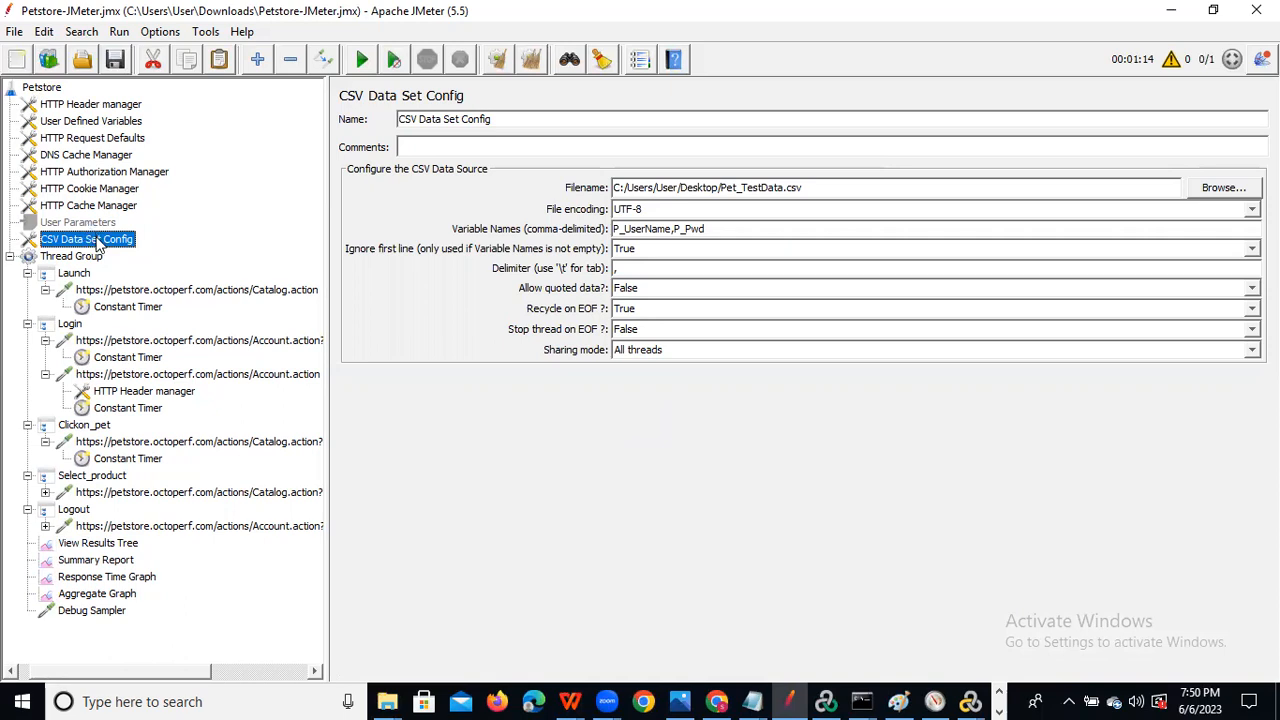
click(90, 224)
click(105, 242)
click(136, 296)
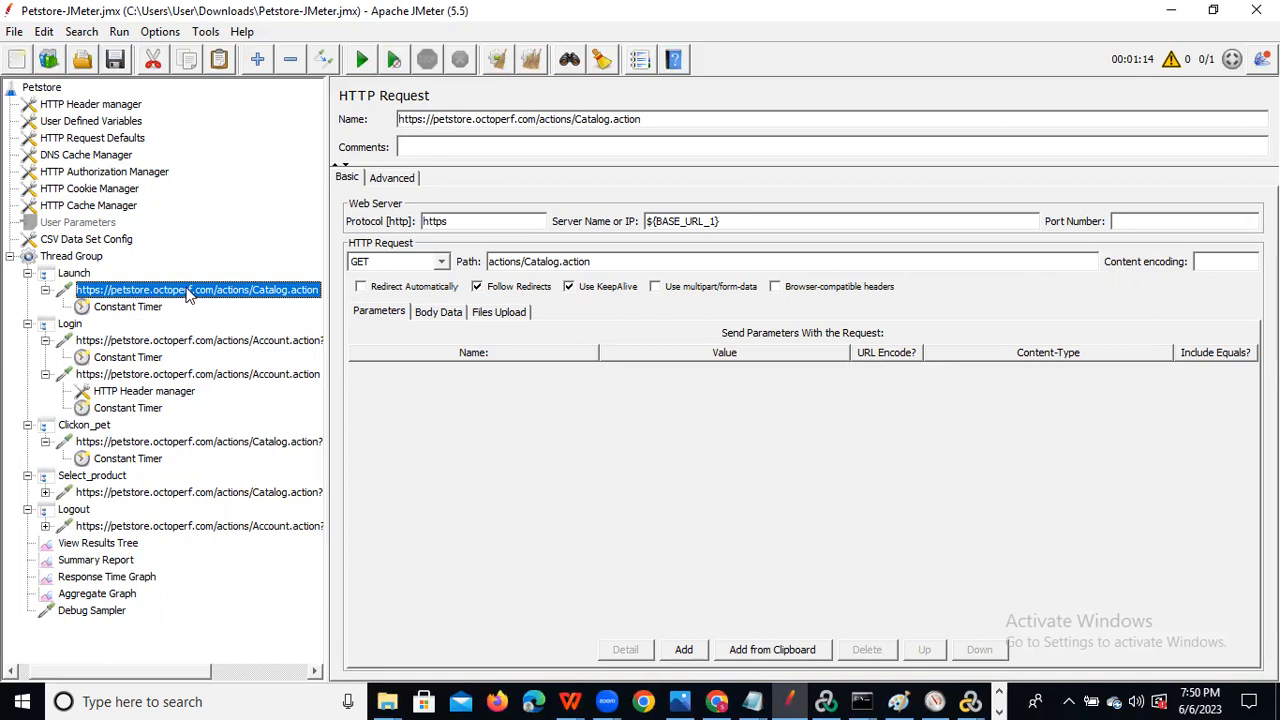
click(147, 342)
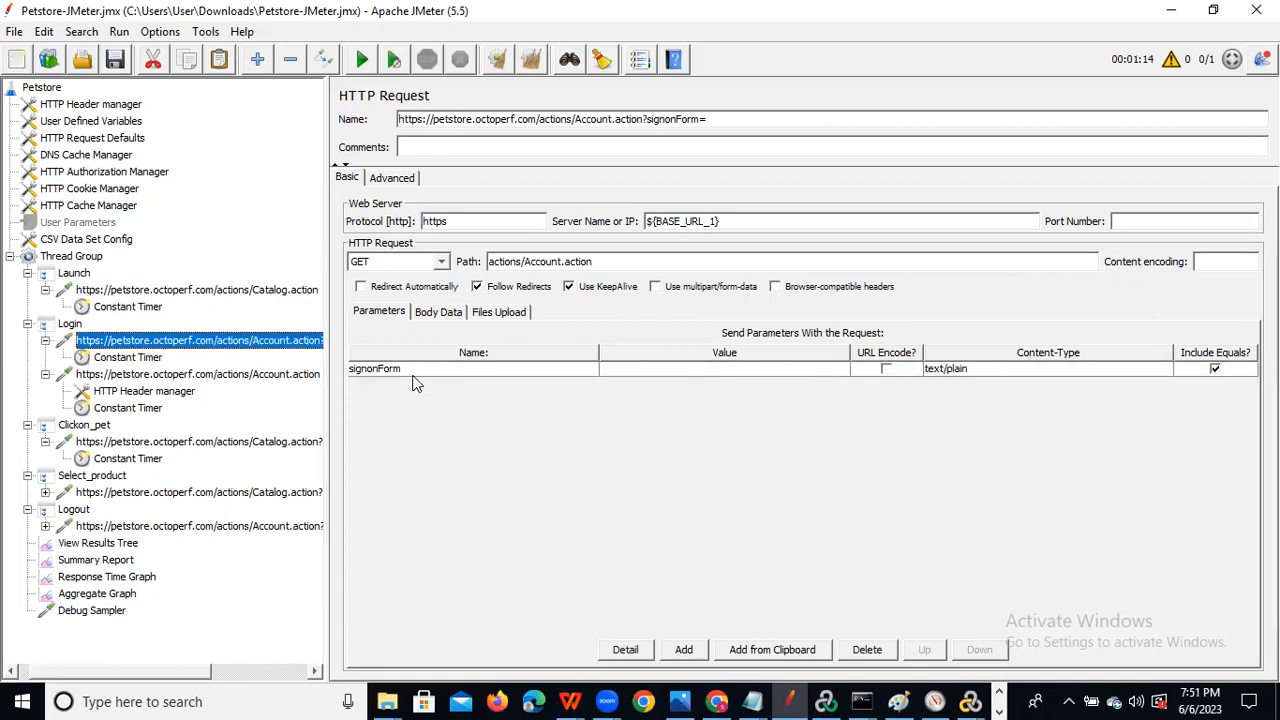
click(147, 376)
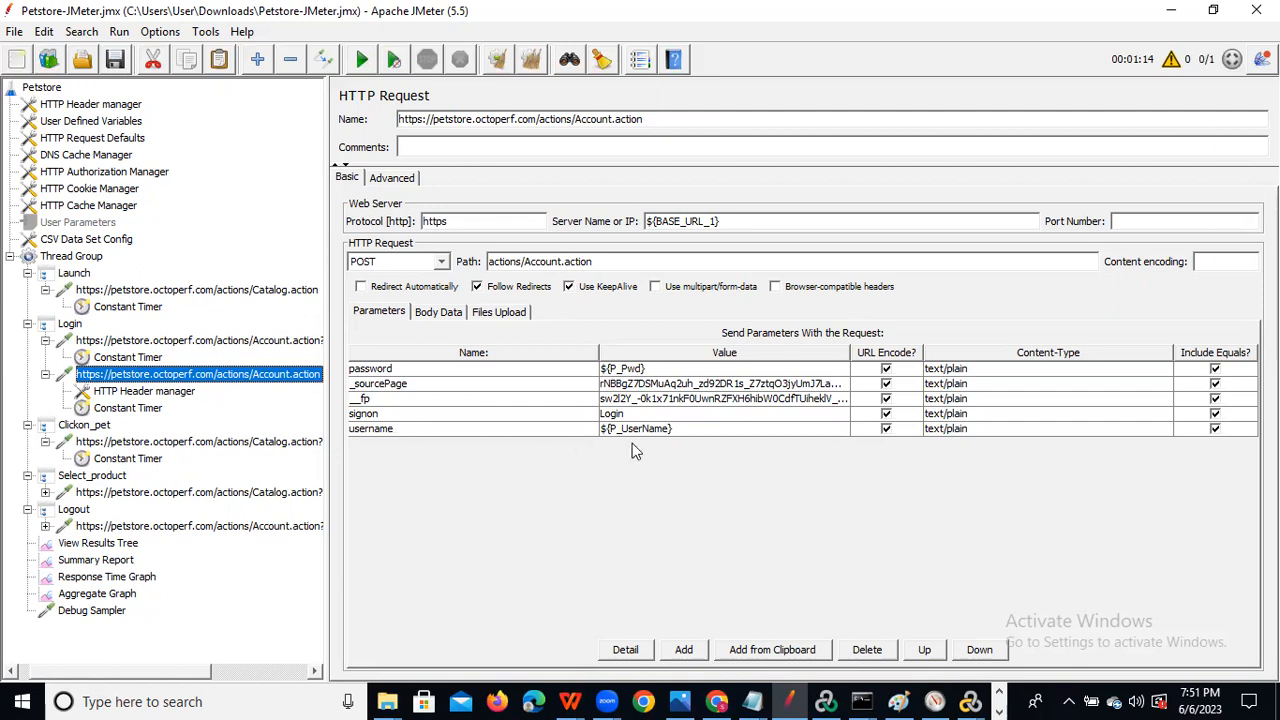
Copy the _sourcePage parameter name from the Login POST request and search the View Results Tree samples for it.
click(425, 386)
click(463, 400)
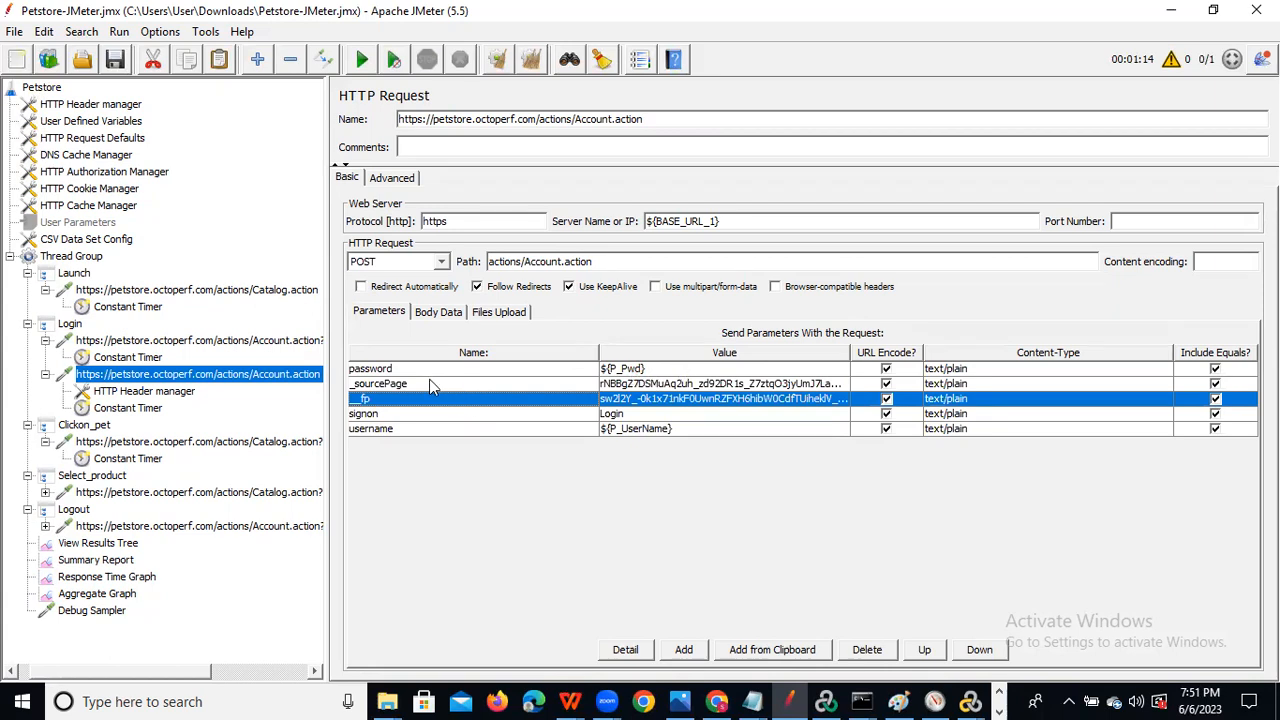
double_click(430, 383)
drag(431, 382, 301, 368)
key(ctrl+c)
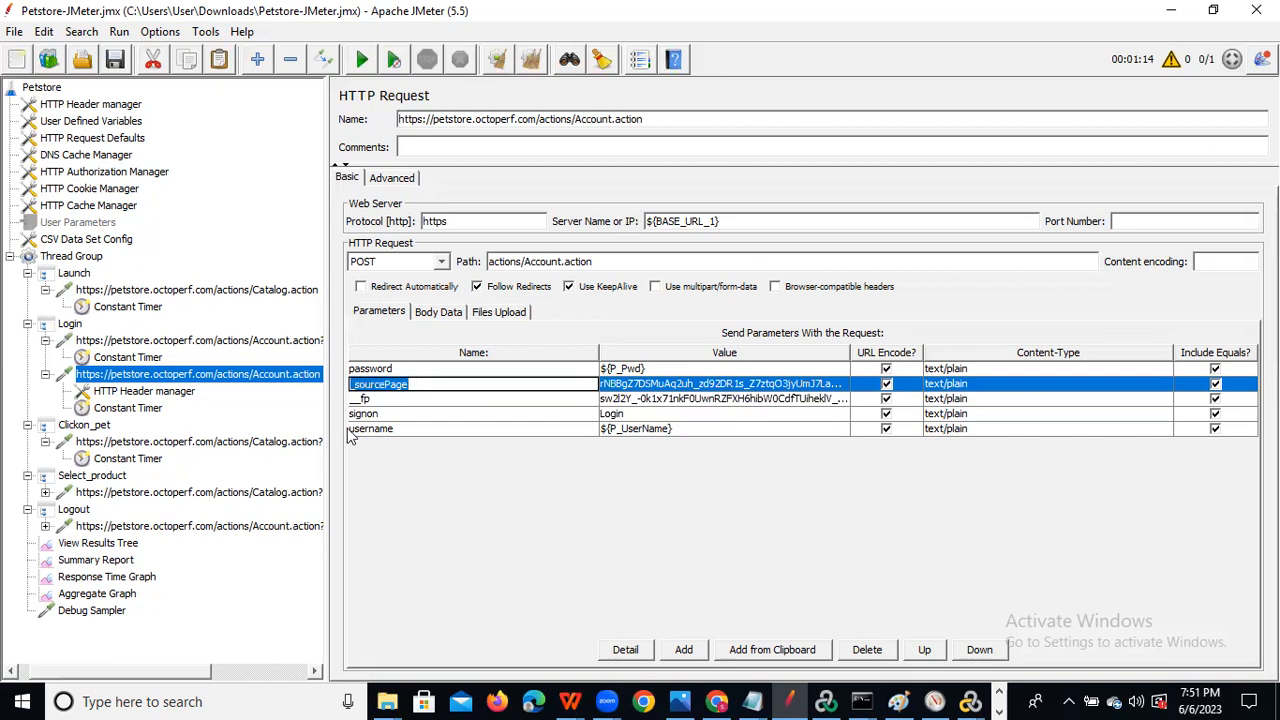
click(100, 550)
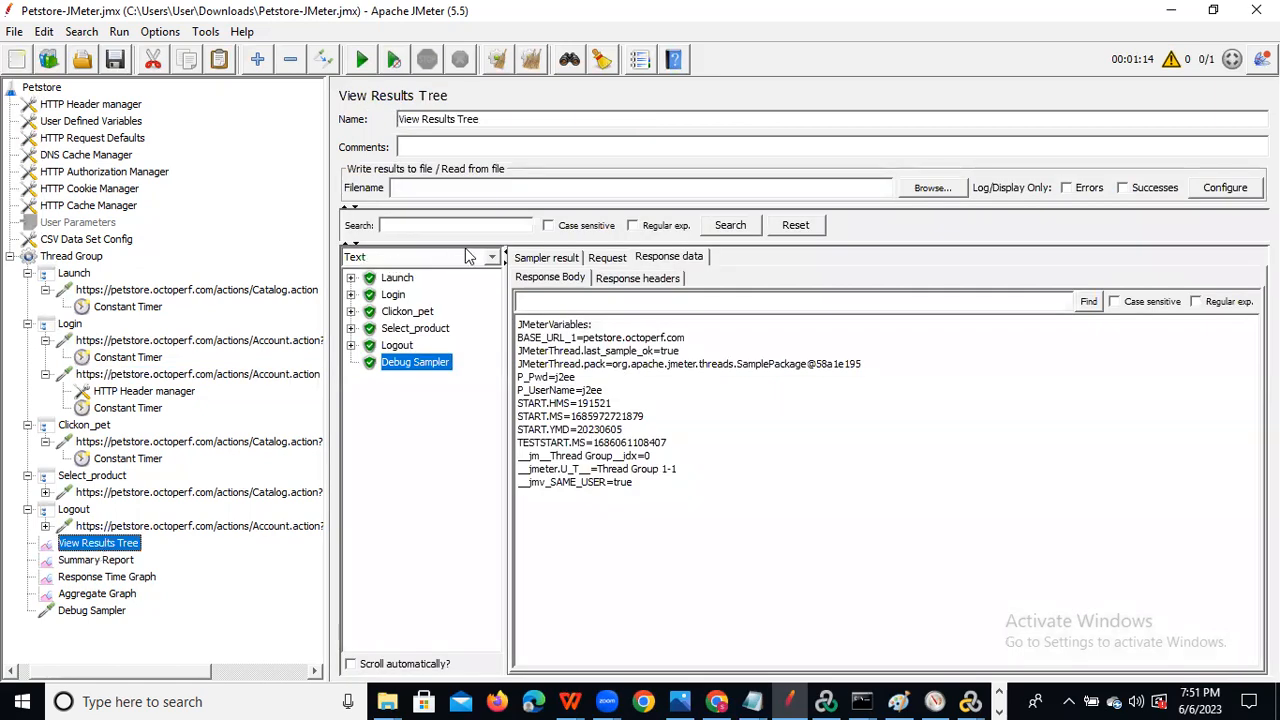
click(431, 227)
key(ctrl+v)
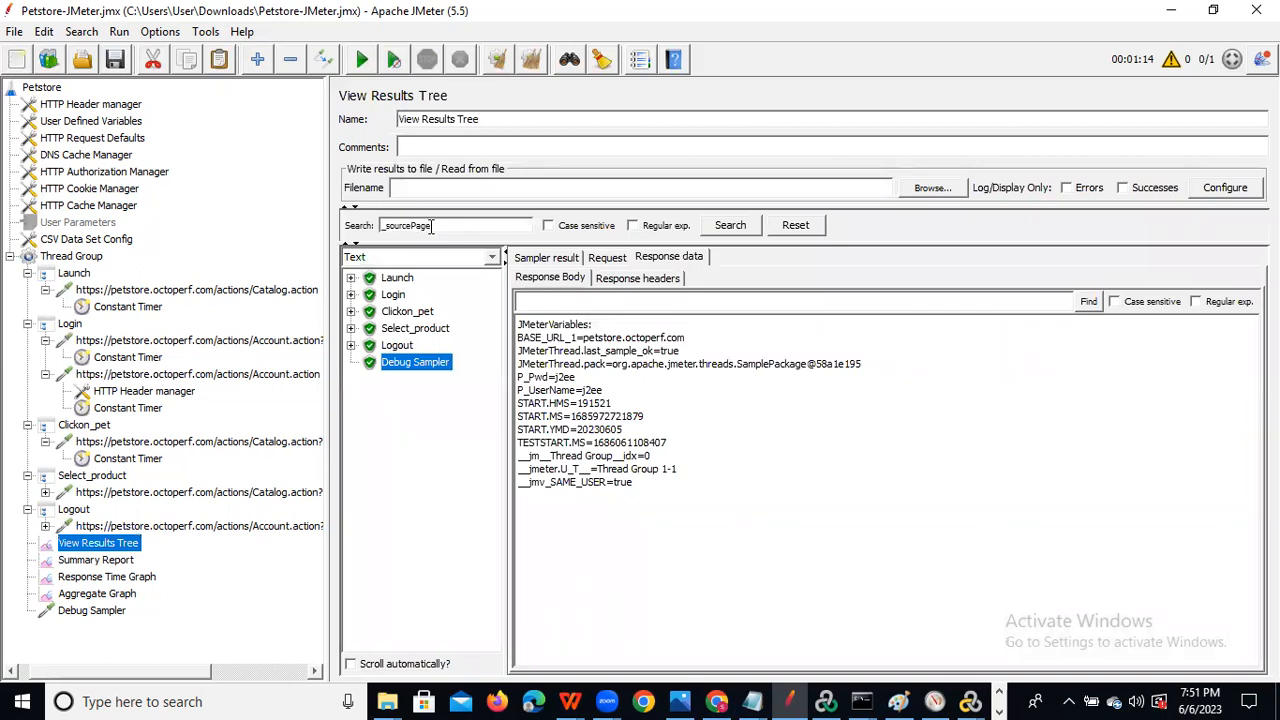
click(738, 229)
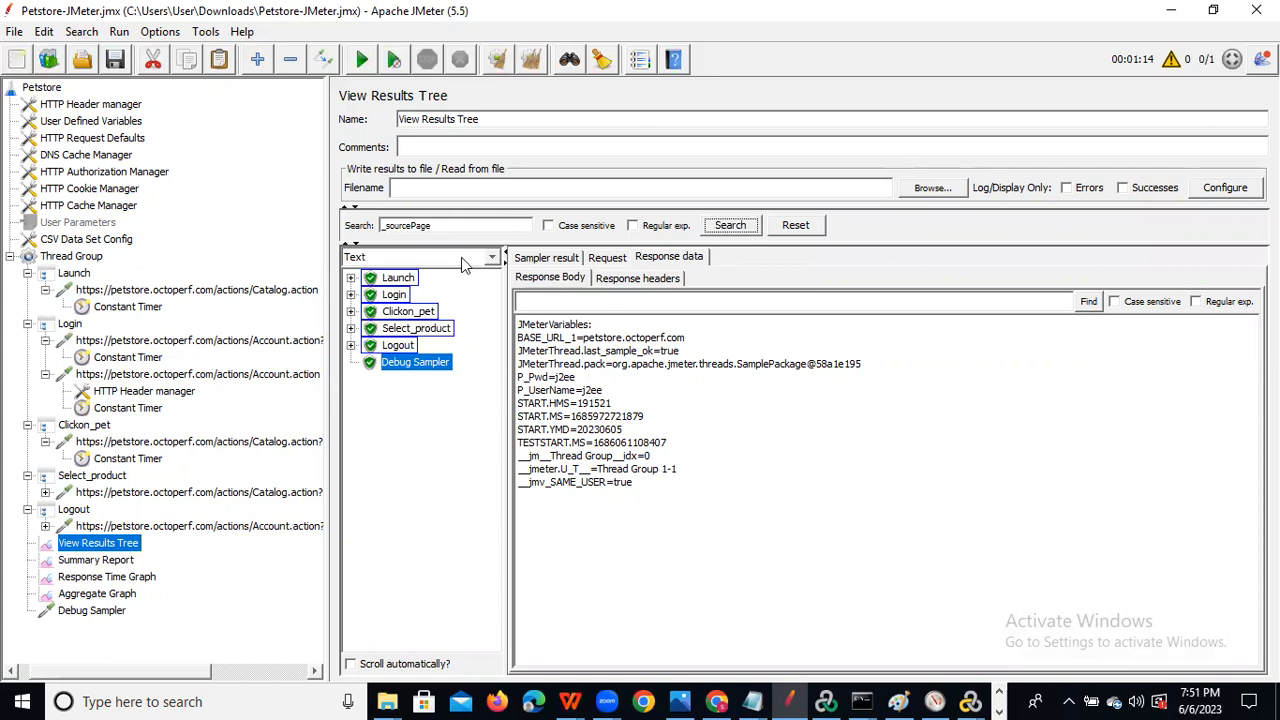
Widen the sample list and find _sourcePage in the response body of the Launch transaction's Catalog.action sample.
drag(511, 298, 718, 298)
click(351, 278)
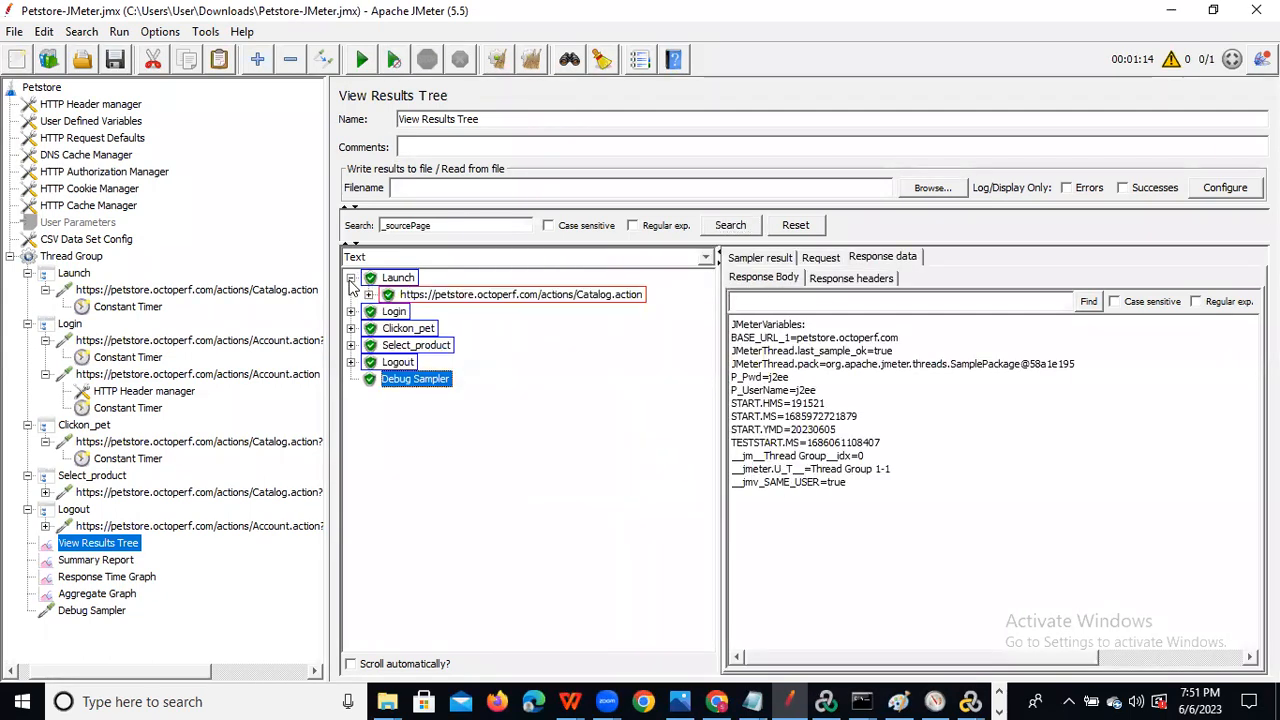
click(445, 296)
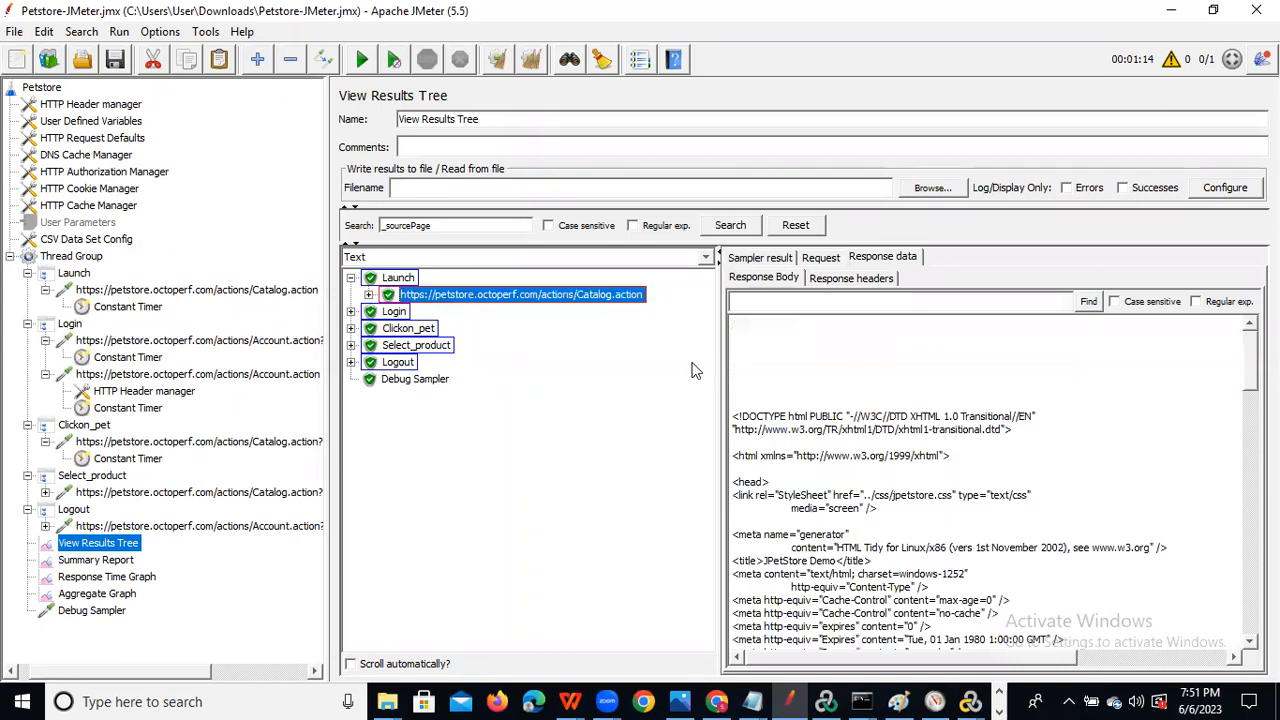
click(886, 305)
key(ctrl+v)
click(1087, 303)
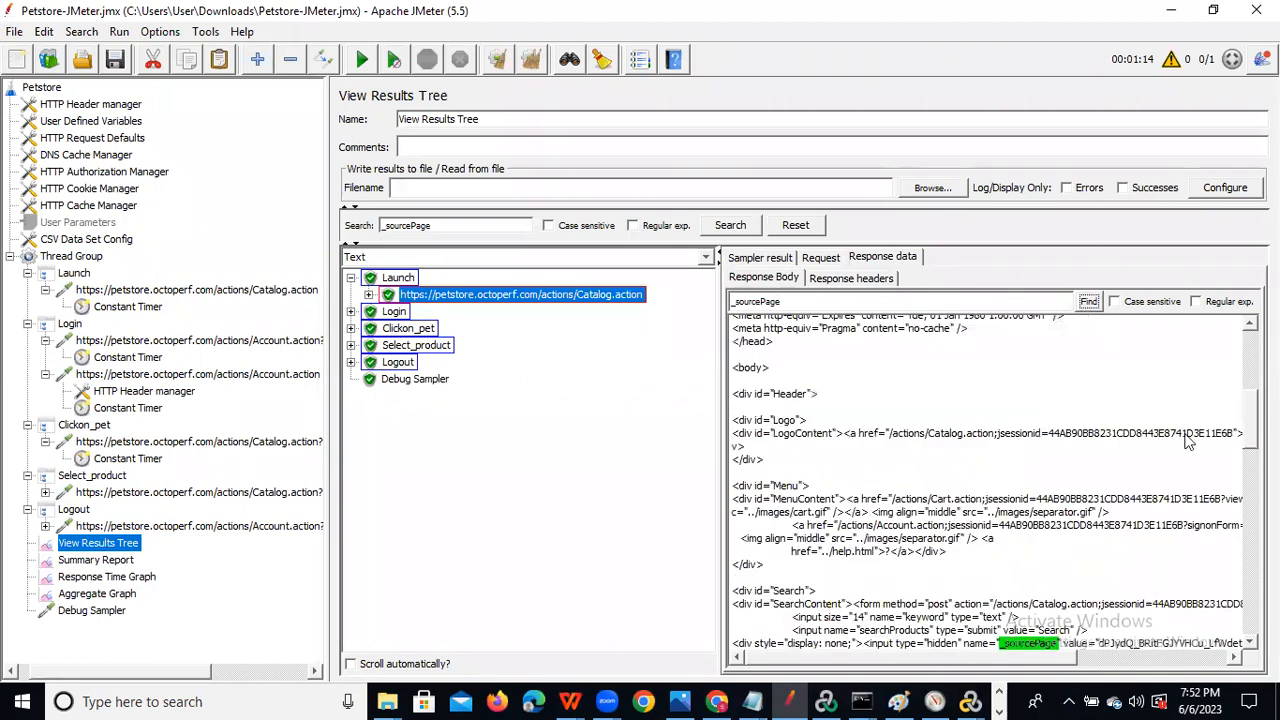
scroll(1075, 472, down, 3)
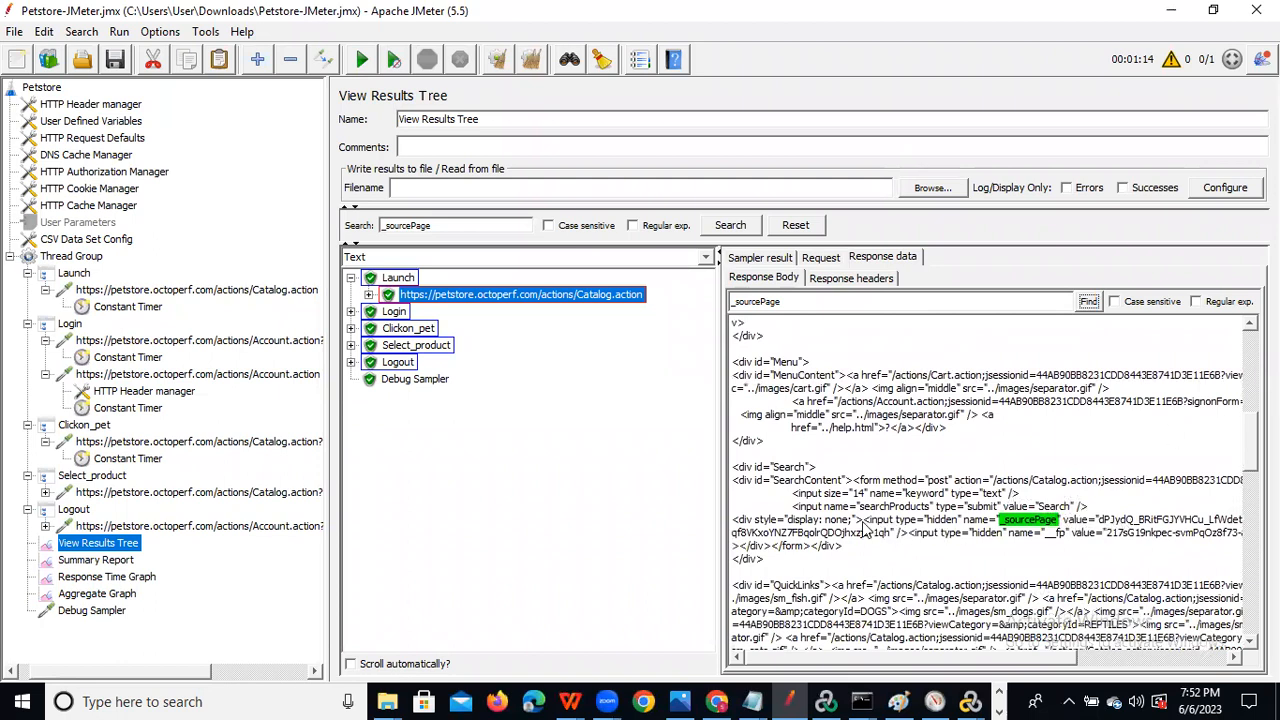
Copy the hidden _sourcePage input element from the response body into Pet_TestData in Notepad, below the credential rows with a blank line between.
drag(862, 527, 914, 541)
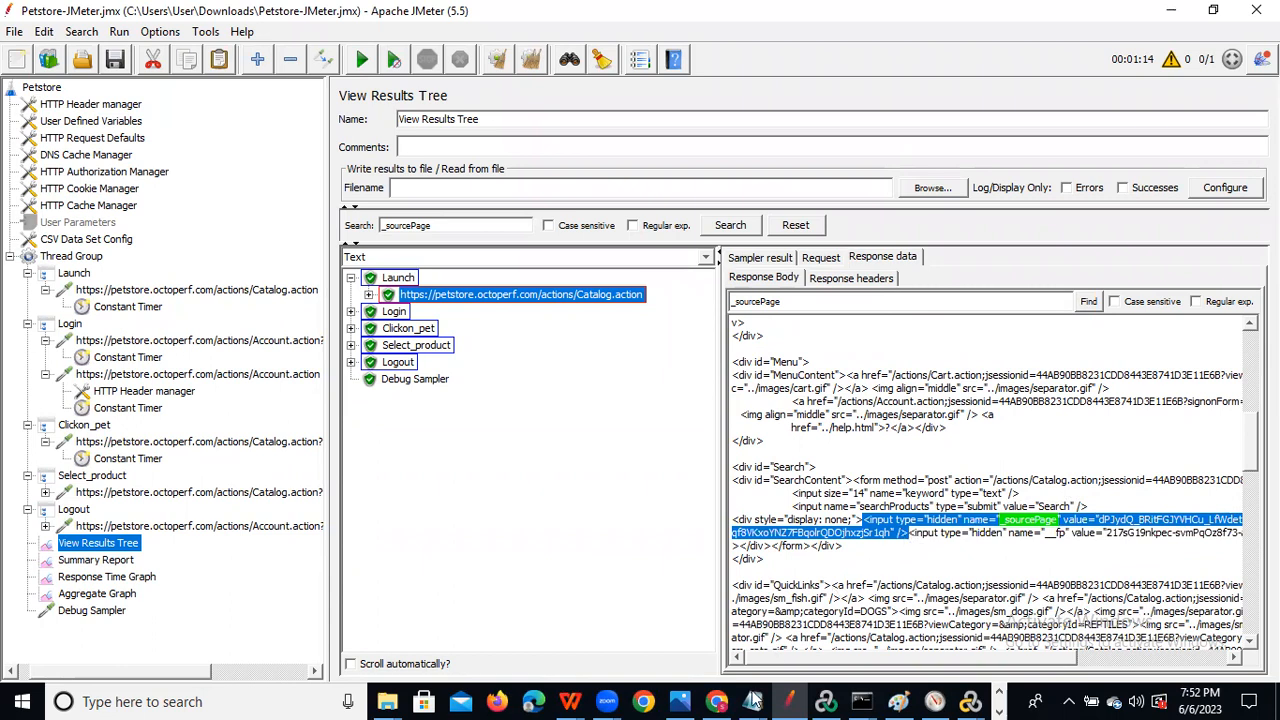
mouse_move(753, 701)
click(941, 634)
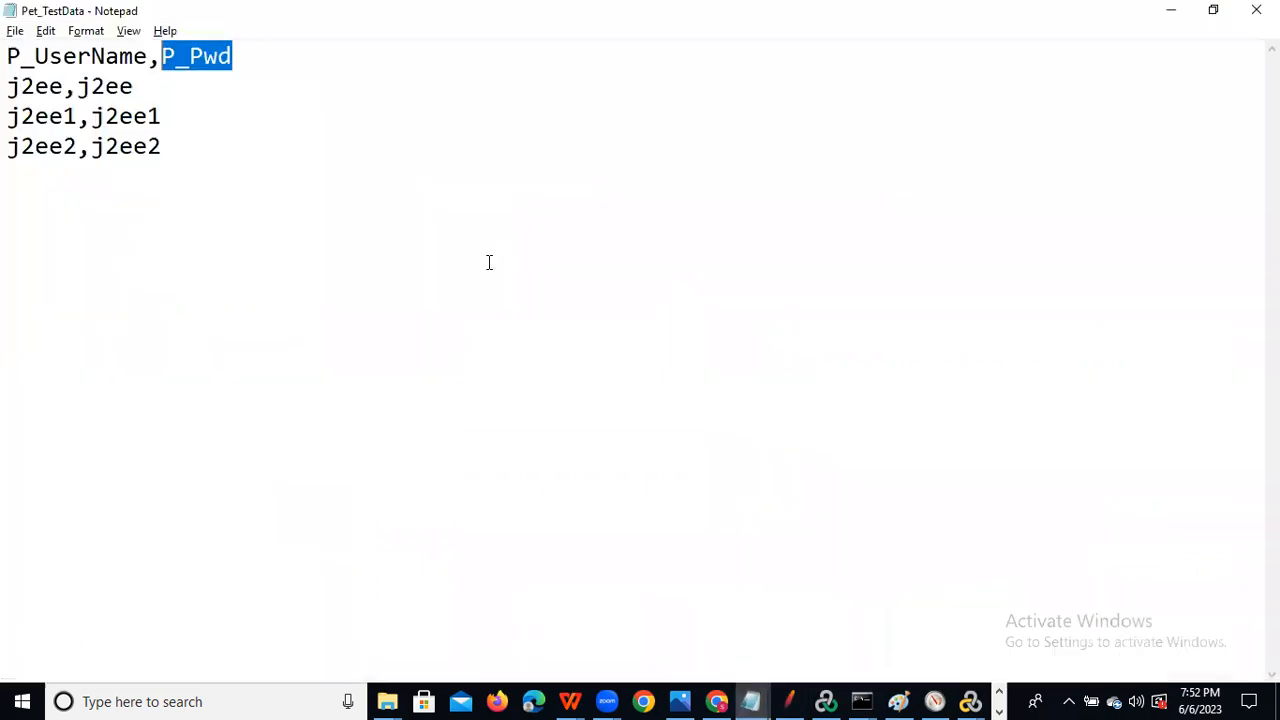
click(213, 151)
key(Return)
key(Return)
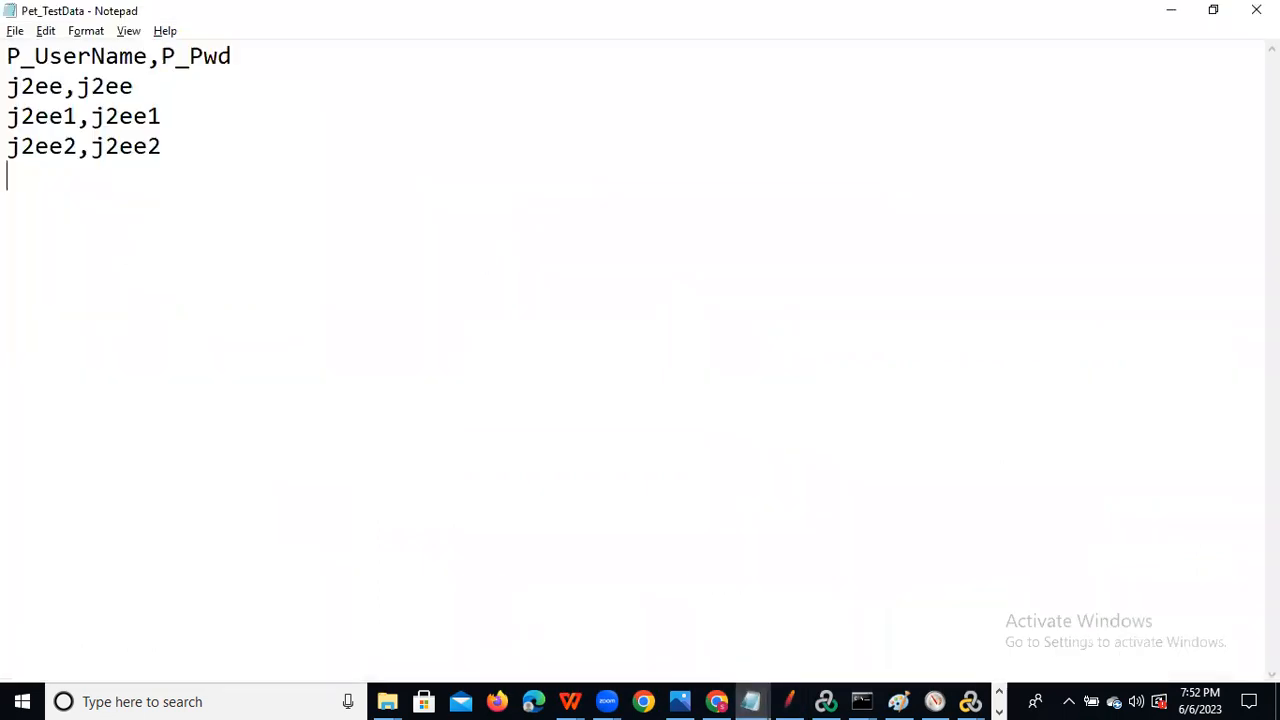
text(<input type="hidden" name="_sourcePage" value="dPJydQ_BRitFGJYVHCu_LfWdet8RaYVqKkLsH_PgmGtchRkSXGvepOJOUjBH6hiTPqqf8VKxoYNZ7FBqolrQDOjhxzjSr1qh" />)
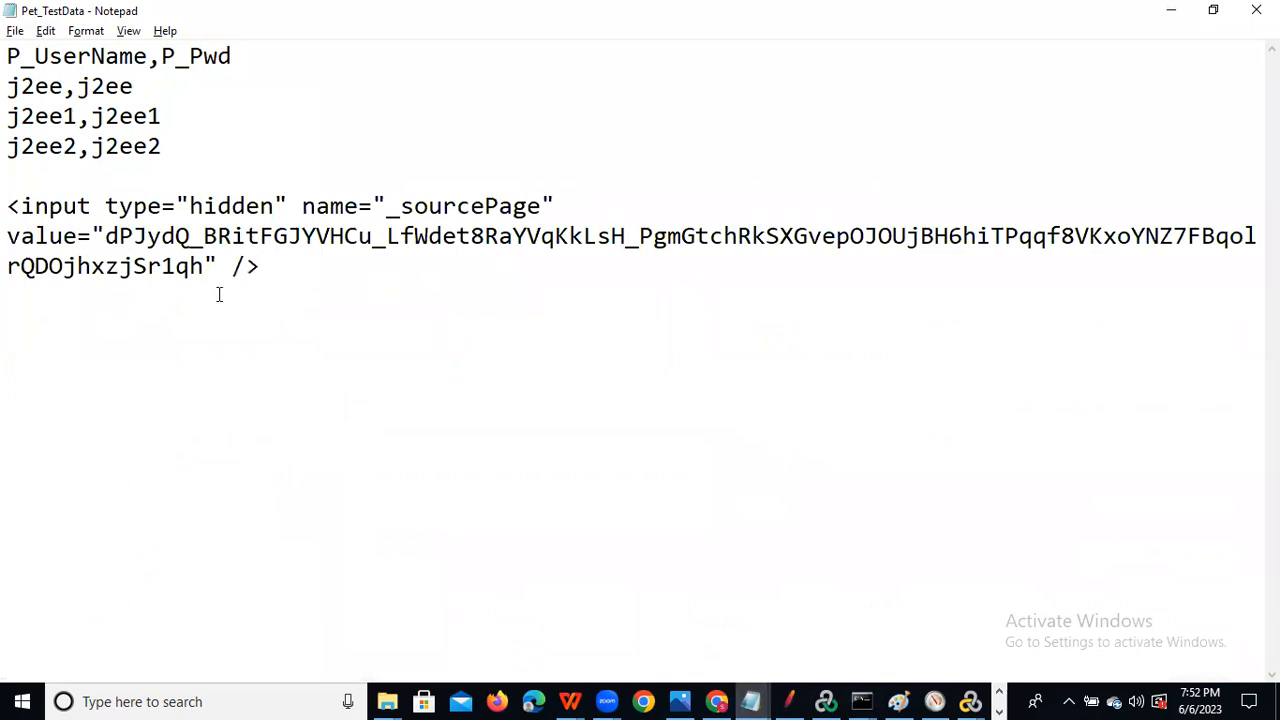
key(Return)
key(Return)
Examine the text before and after the _sourcePage value in the pasted element, and return to JMeter.
drag(104, 240, 10, 207)
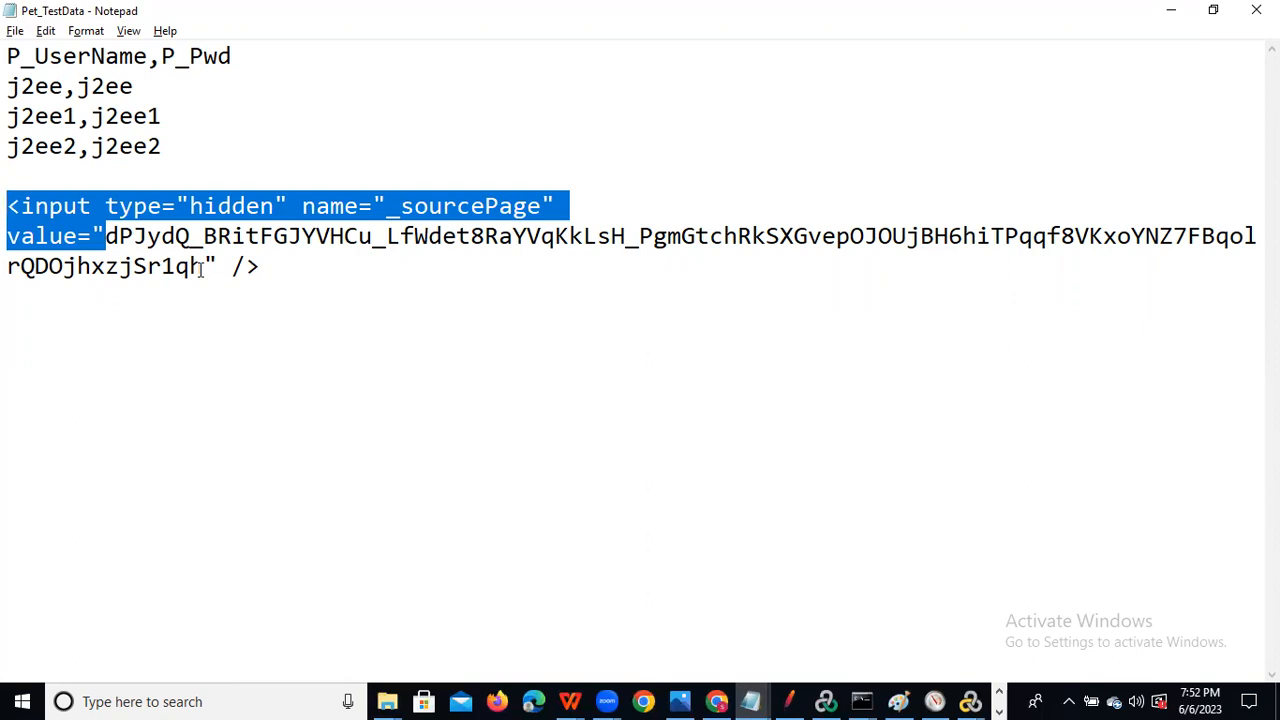
drag(203, 263, 272, 263)
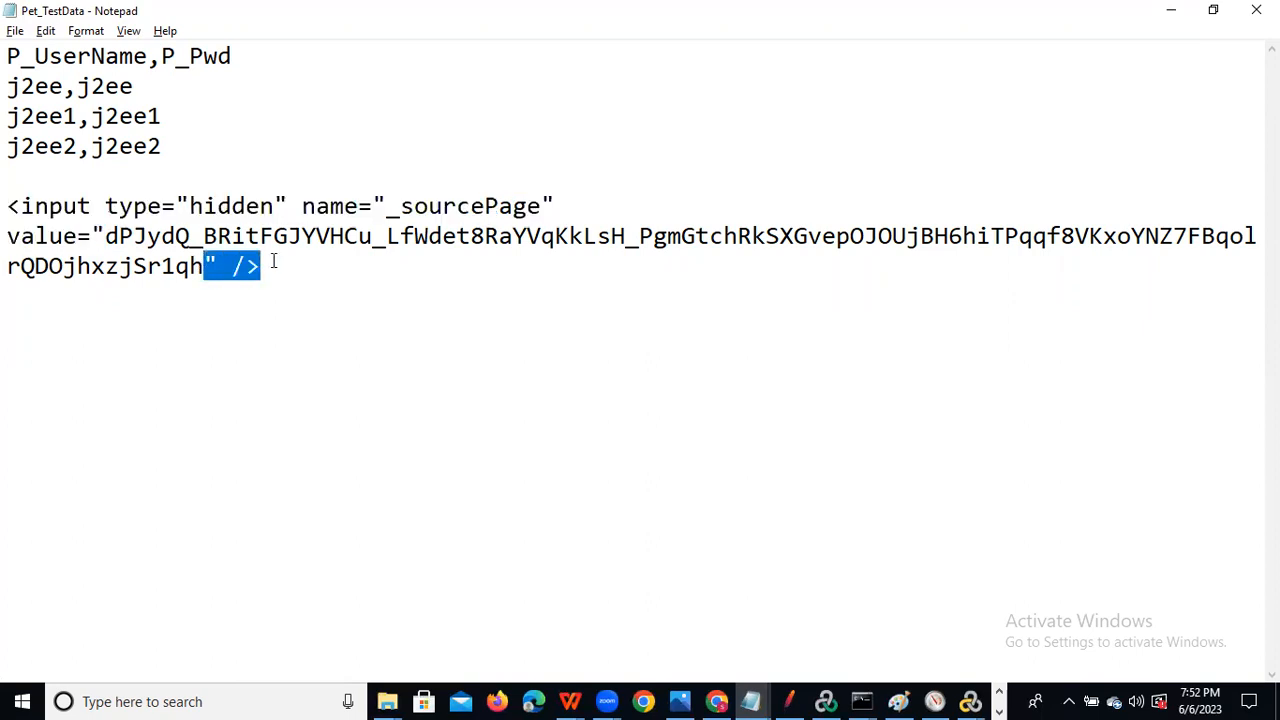
key(alt+Tab)
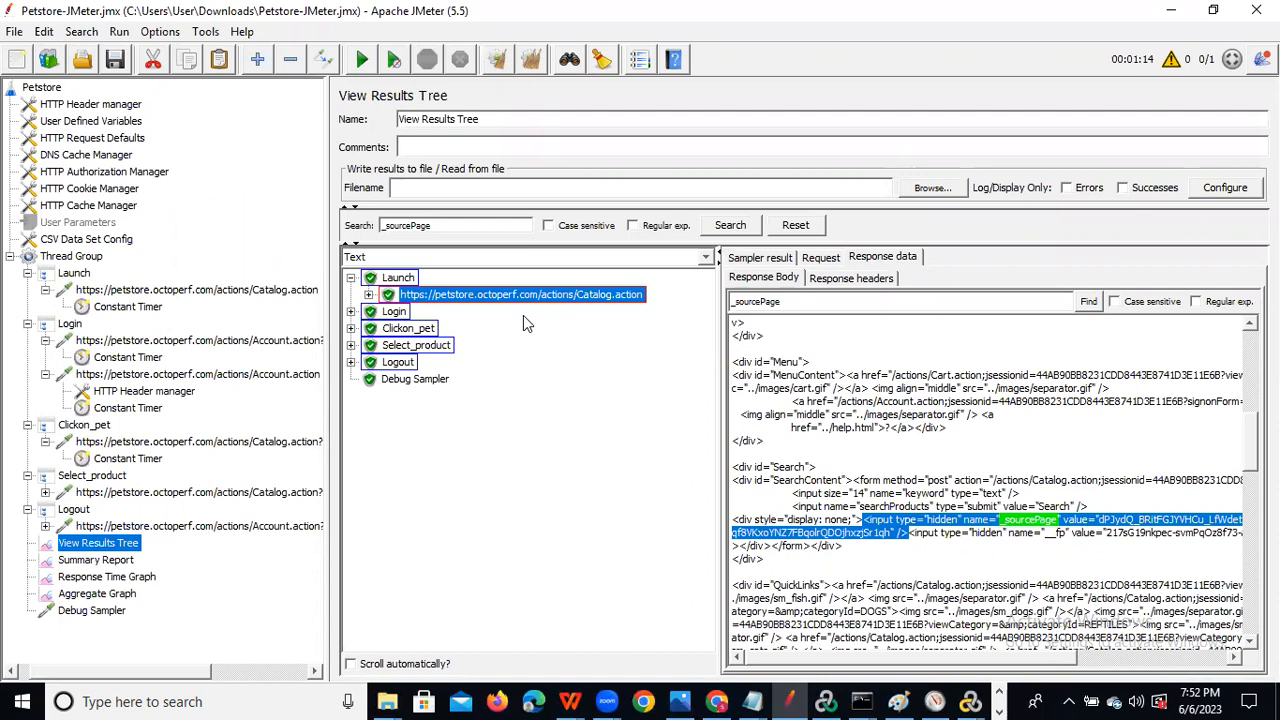
Compare the two Login requests' parameters and examine the Launch and Login sample responses in the View Results Tree.
click(140, 376)
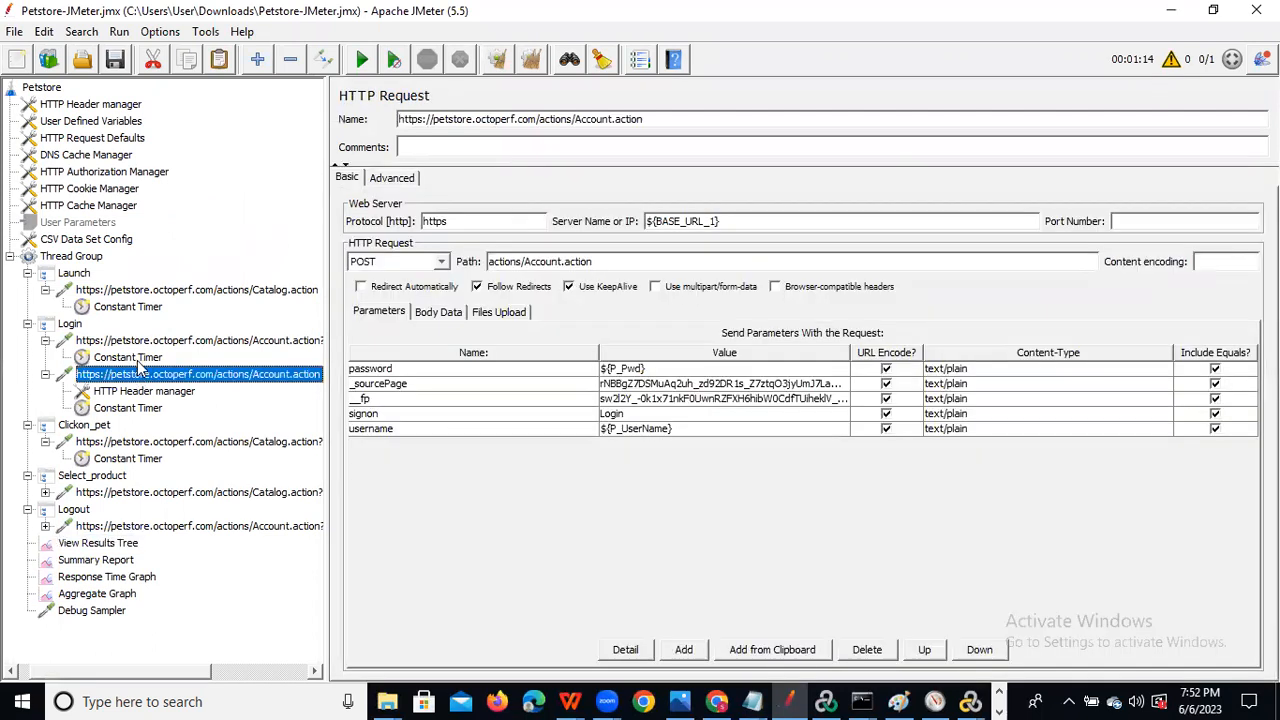
click(143, 342)
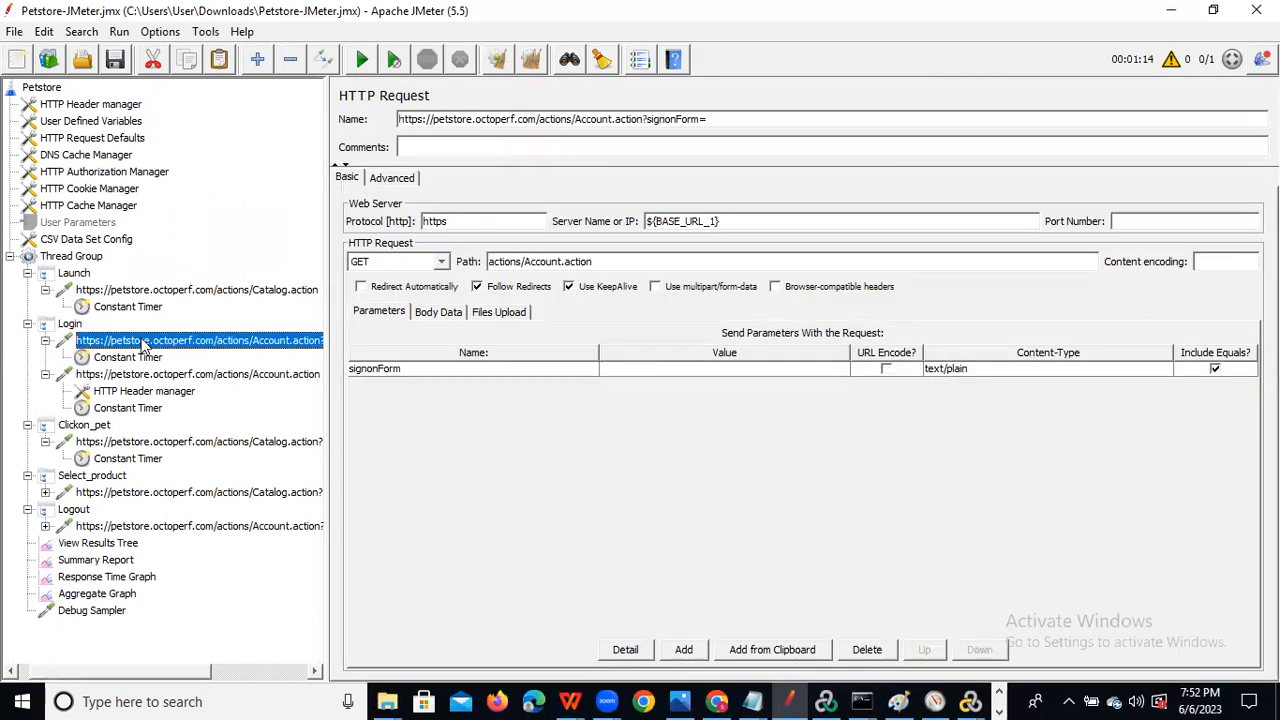
click(119, 378)
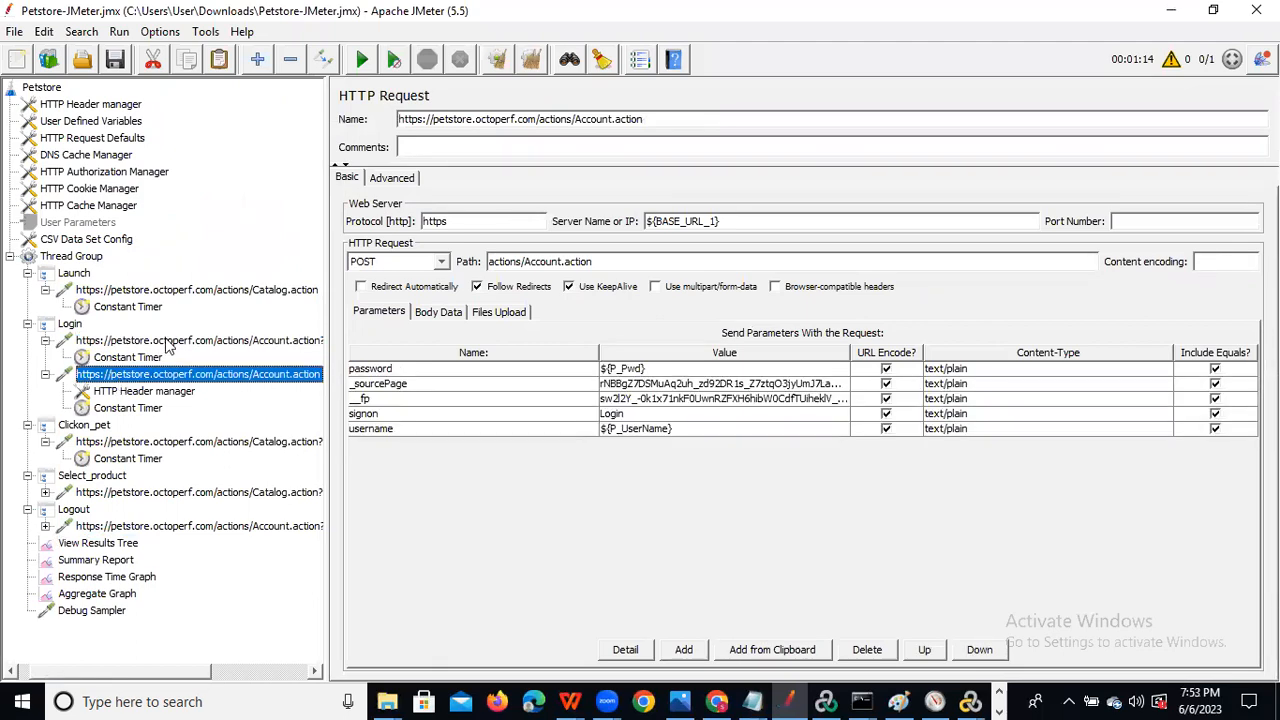
click(108, 543)
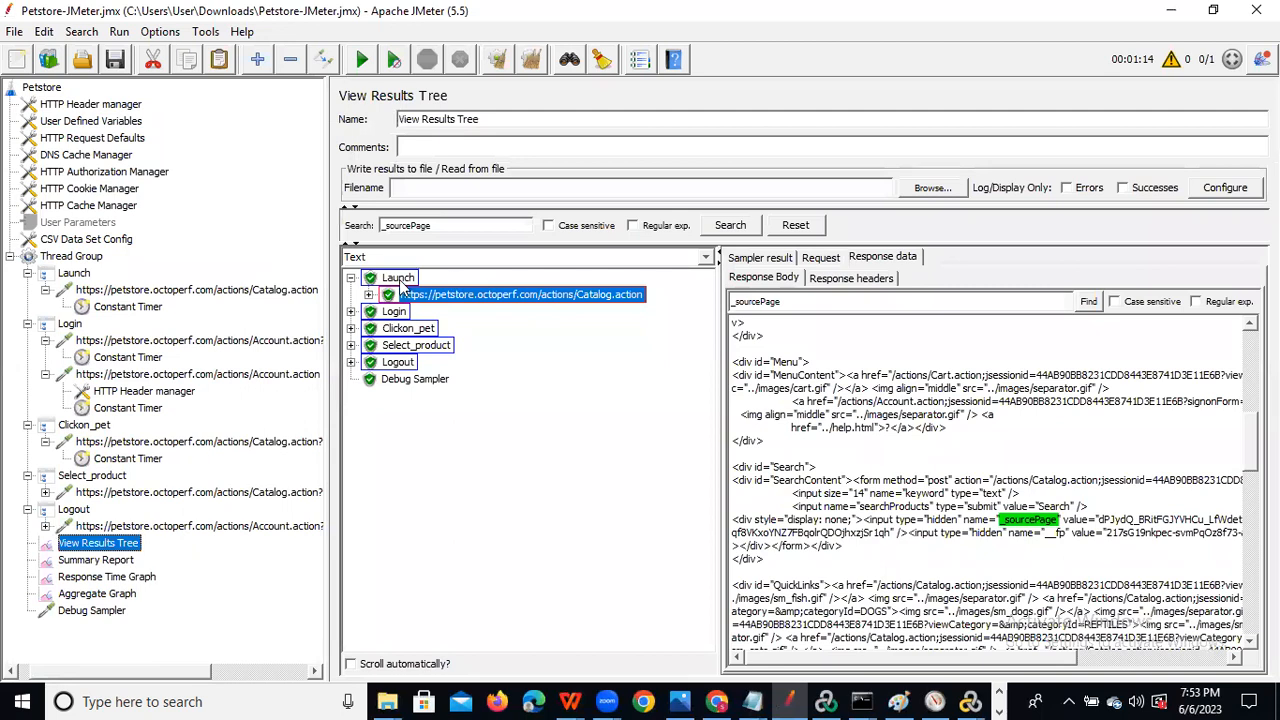
click(404, 292)
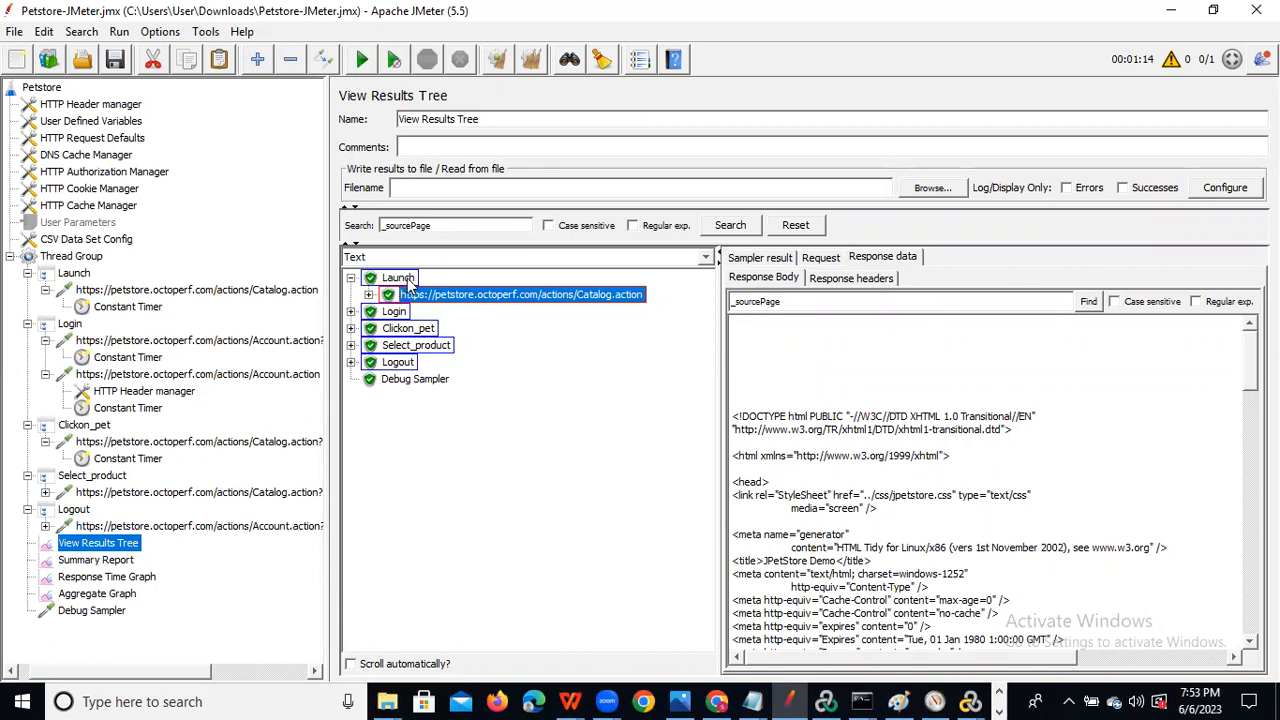
click(350, 312)
click(488, 346)
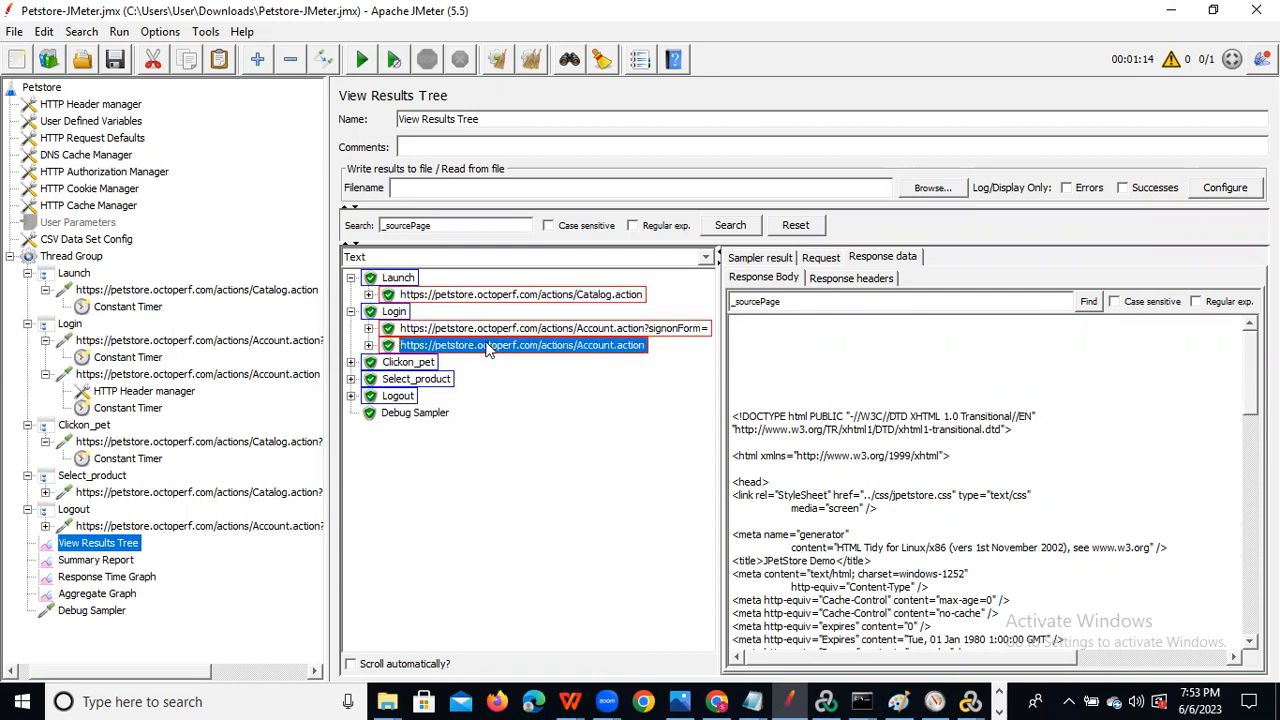
click(489, 330)
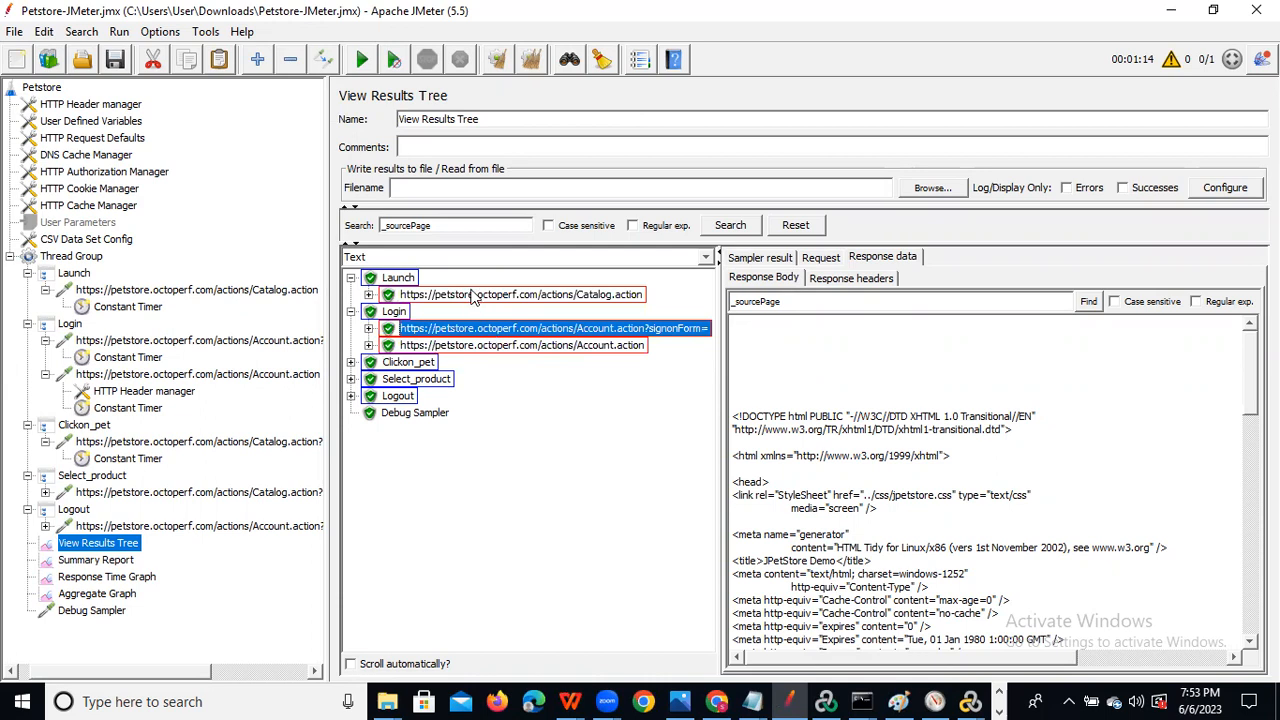
click(475, 296)
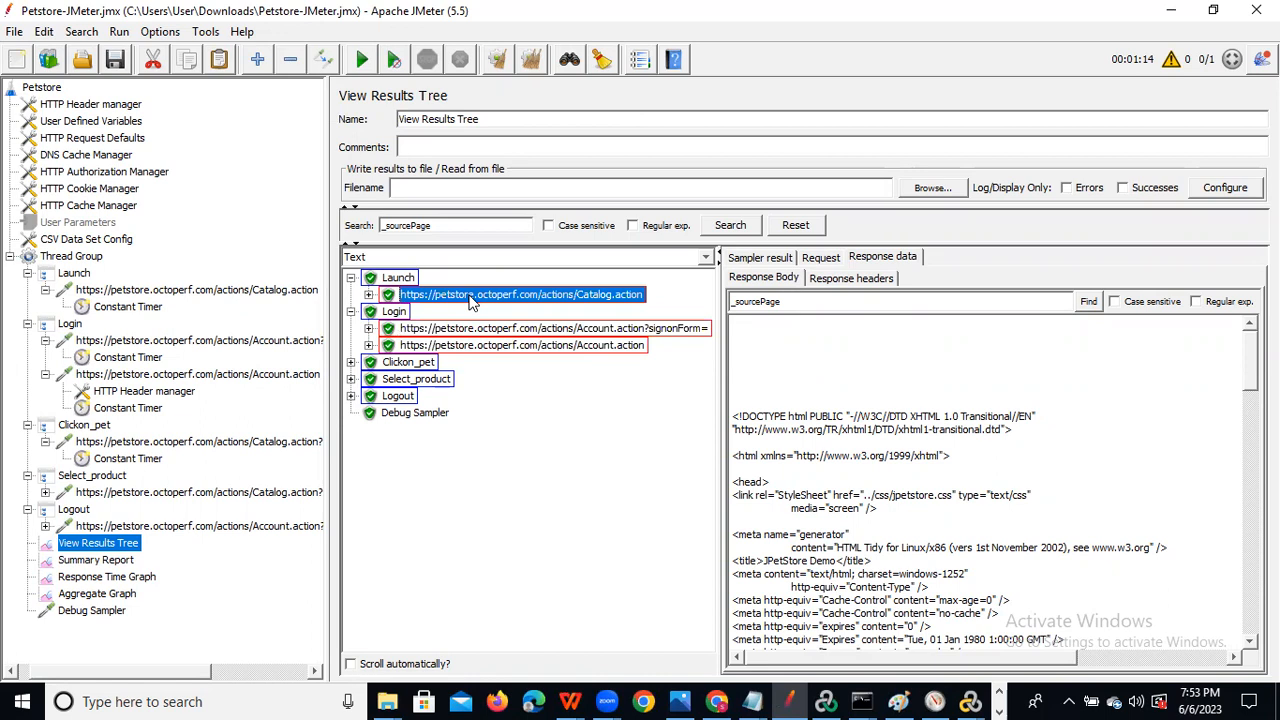
Add a Boundary Extractor post-processor under the Launch controller and name its created variable source_Corr.
click(86, 278)
right_click(86, 278)
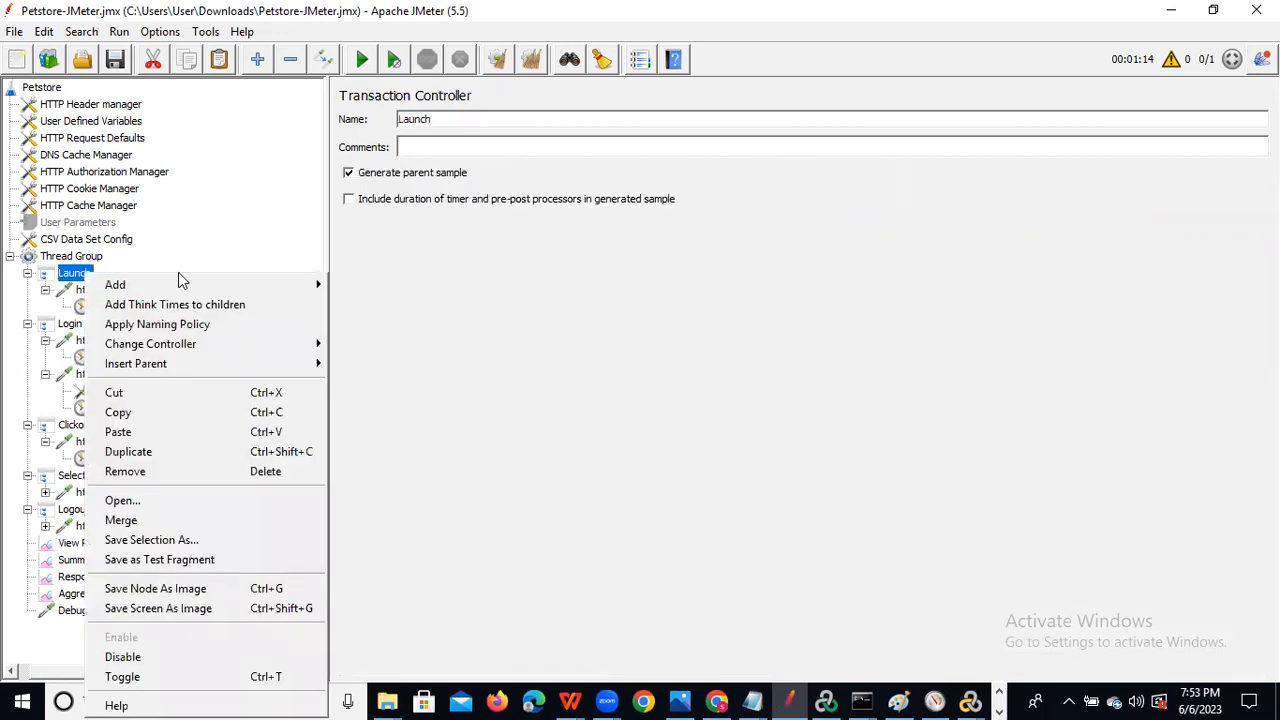
mouse_move(179, 285)
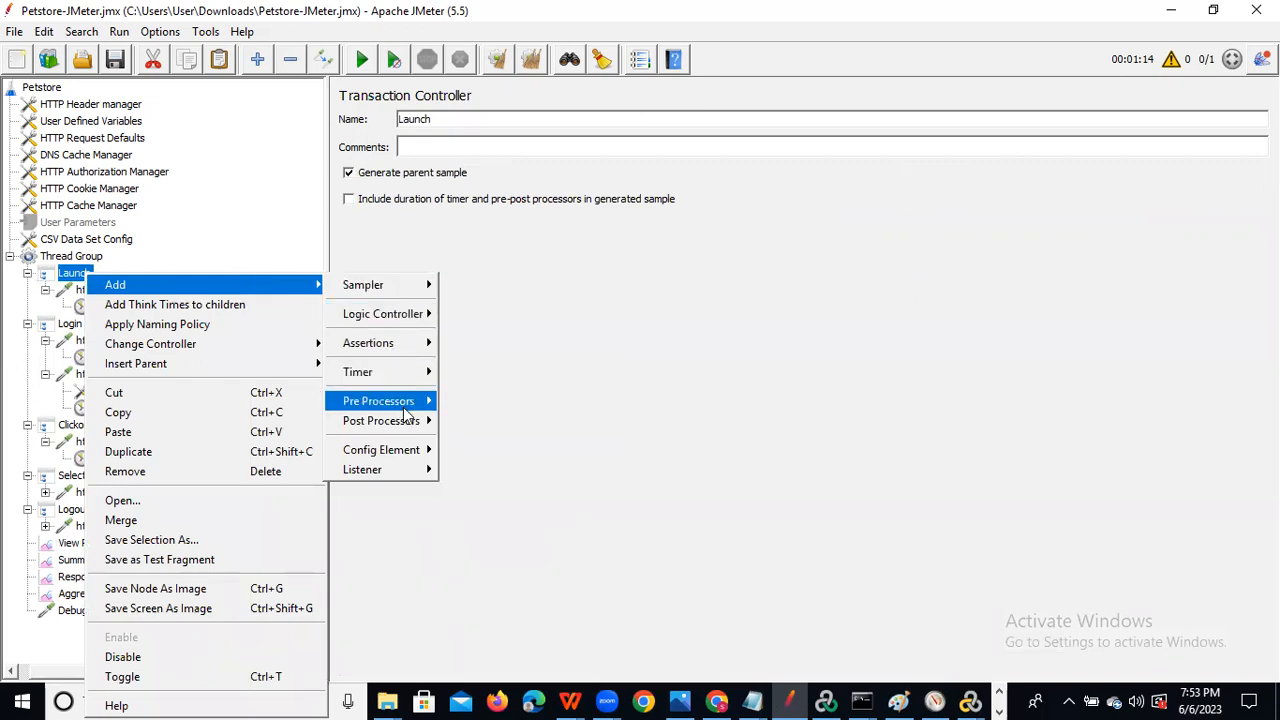
mouse_move(405, 423)
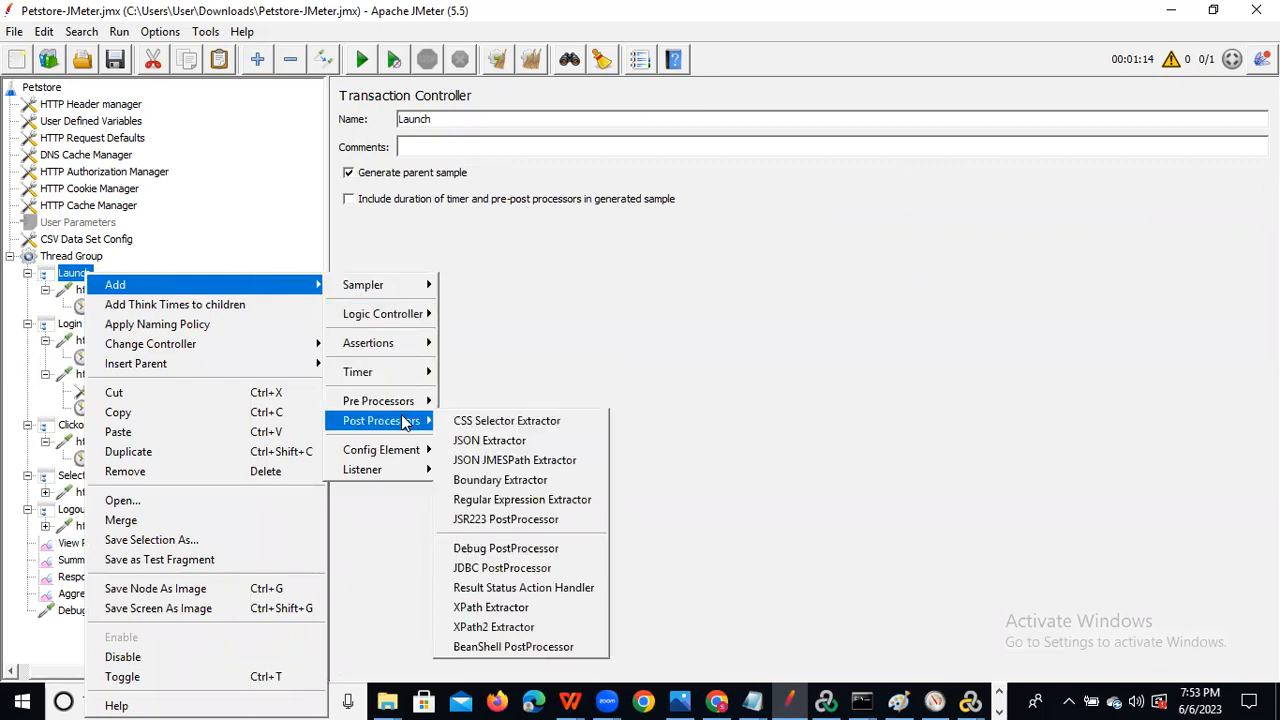
click(493, 480)
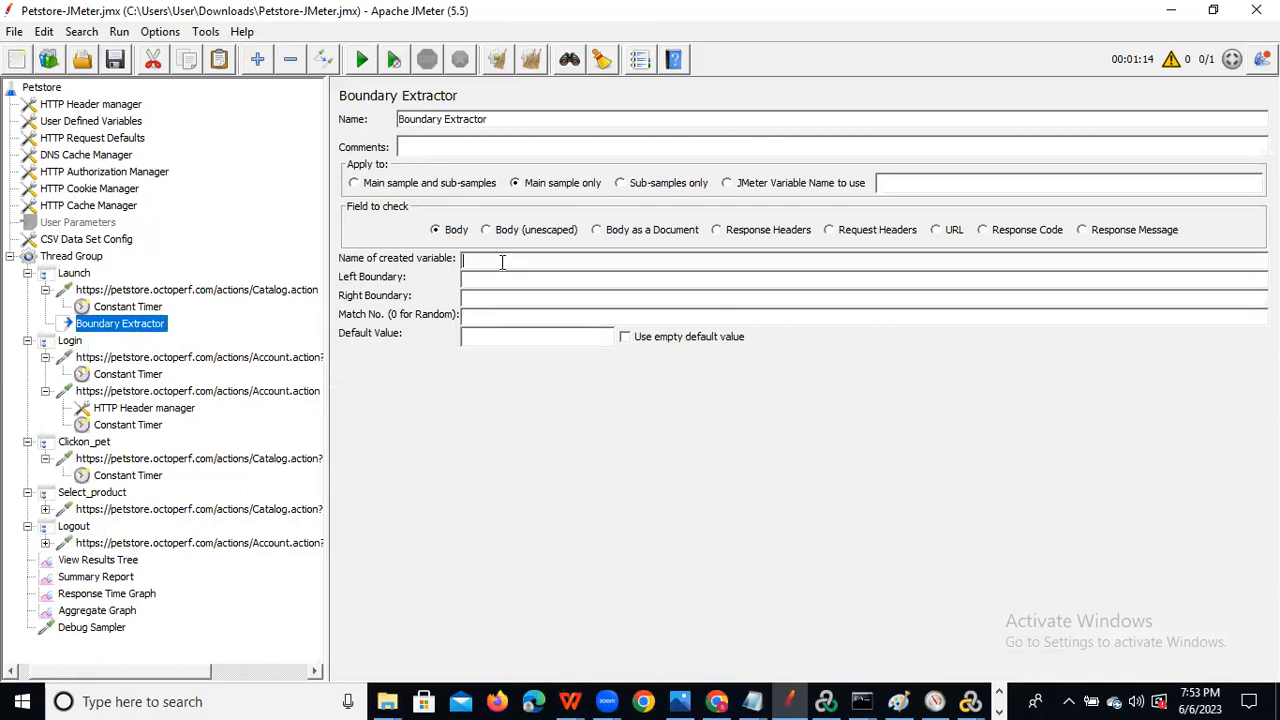
text(sou)
text(rce_)
text((o)
Set the extractor's left boundary to <input type="hidden" name="_sourcePage" value=" copied from the element in Notepad.
key(alt+Tab)
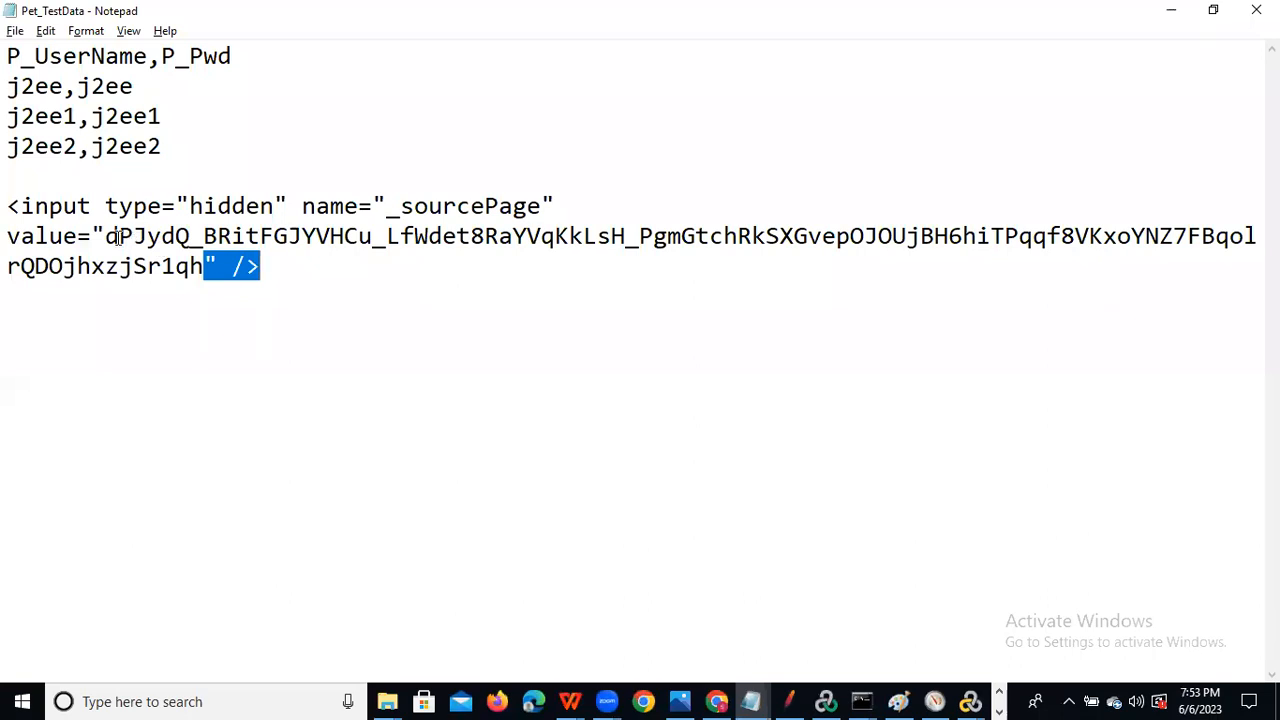
drag(108, 236, 8, 206)
key(ctrl+c)
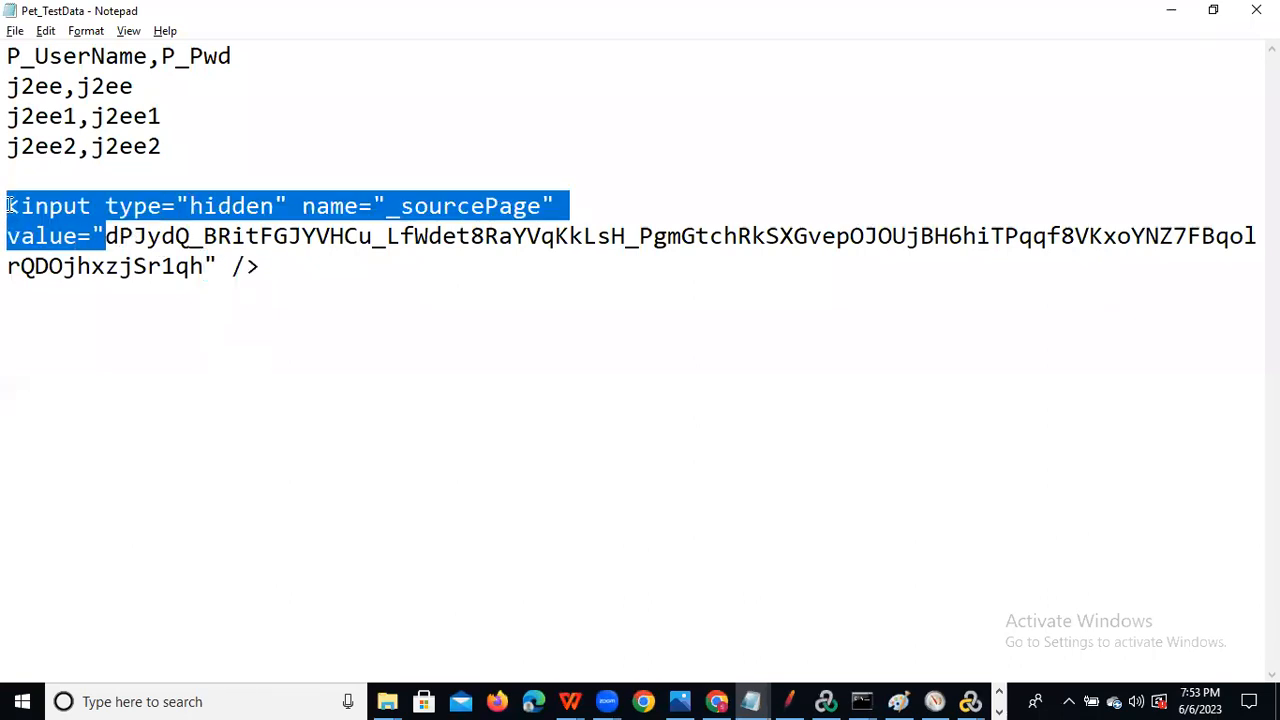
key(alt+Tab)
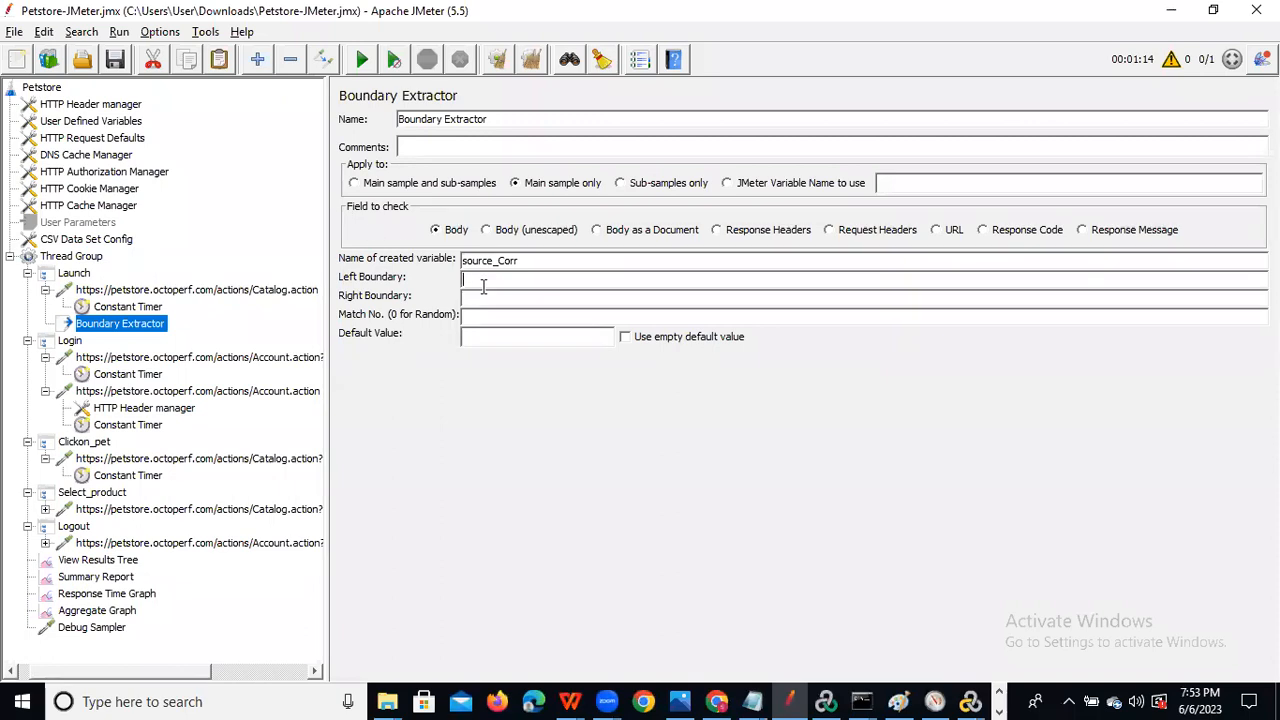
key(ctrl+v)
Set the extractor's right boundary to " /> copied from the end of the element in Notepad.
key(alt+Tab)
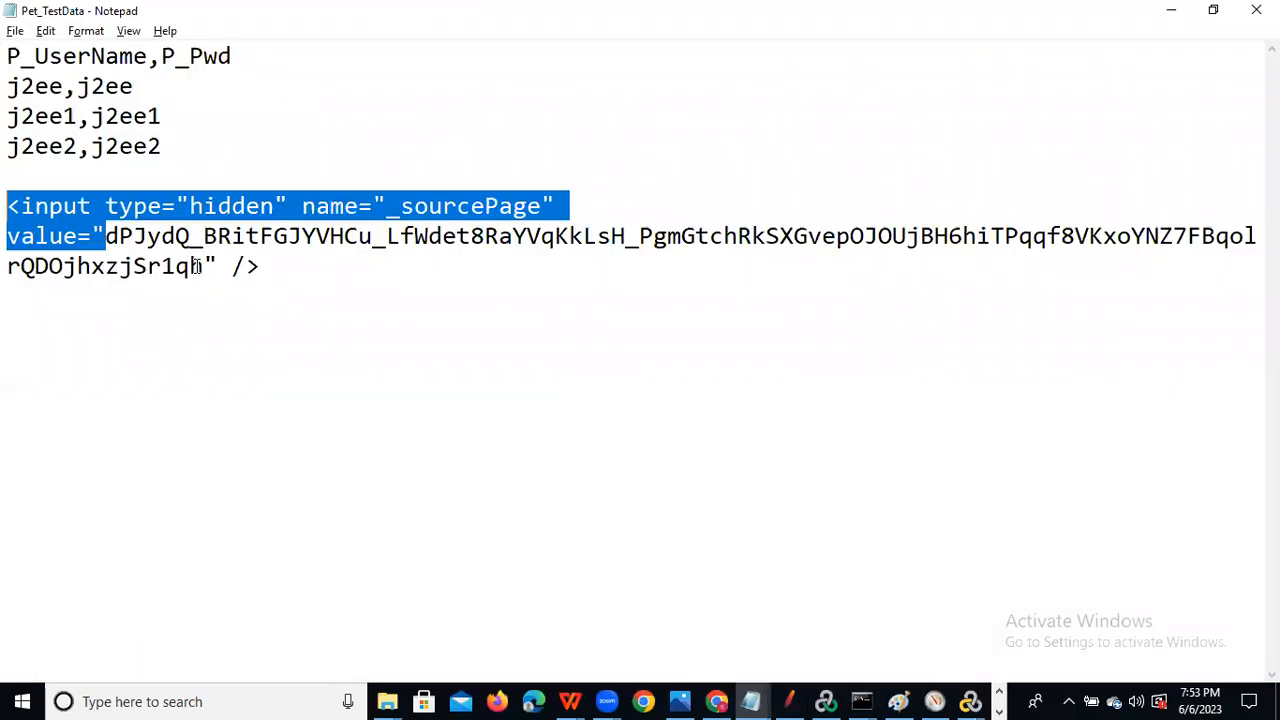
drag(205, 262, 262, 265)
key(ctrl+c)
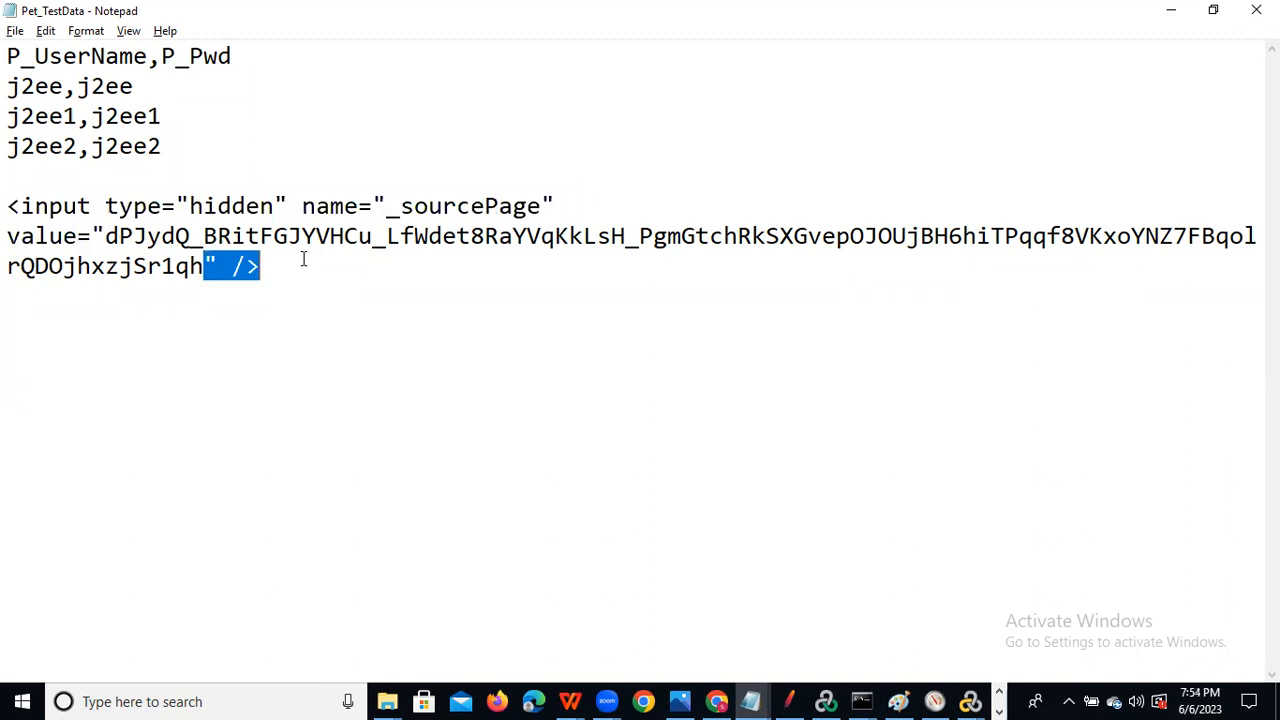
key(alt+Tab)
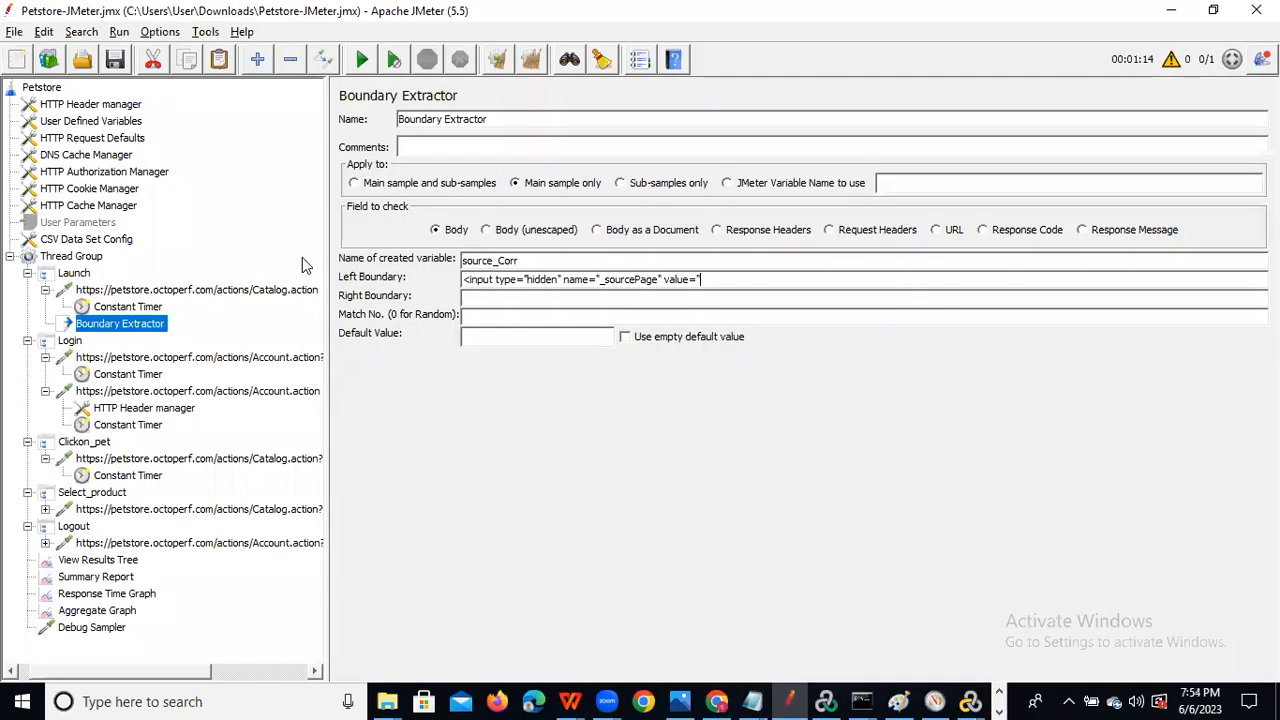
key(ctrl+v)
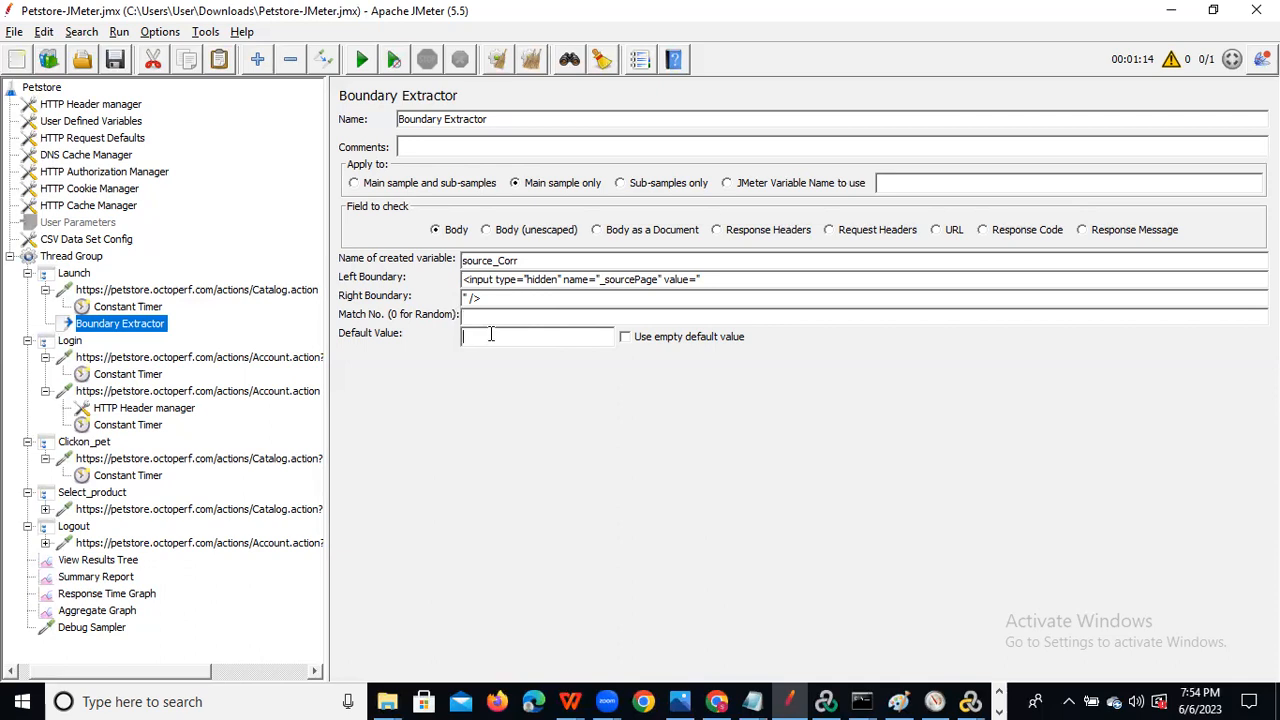
Set the Boundary Extractor's default value to Not Found.
drag(726, 278, 418, 275)
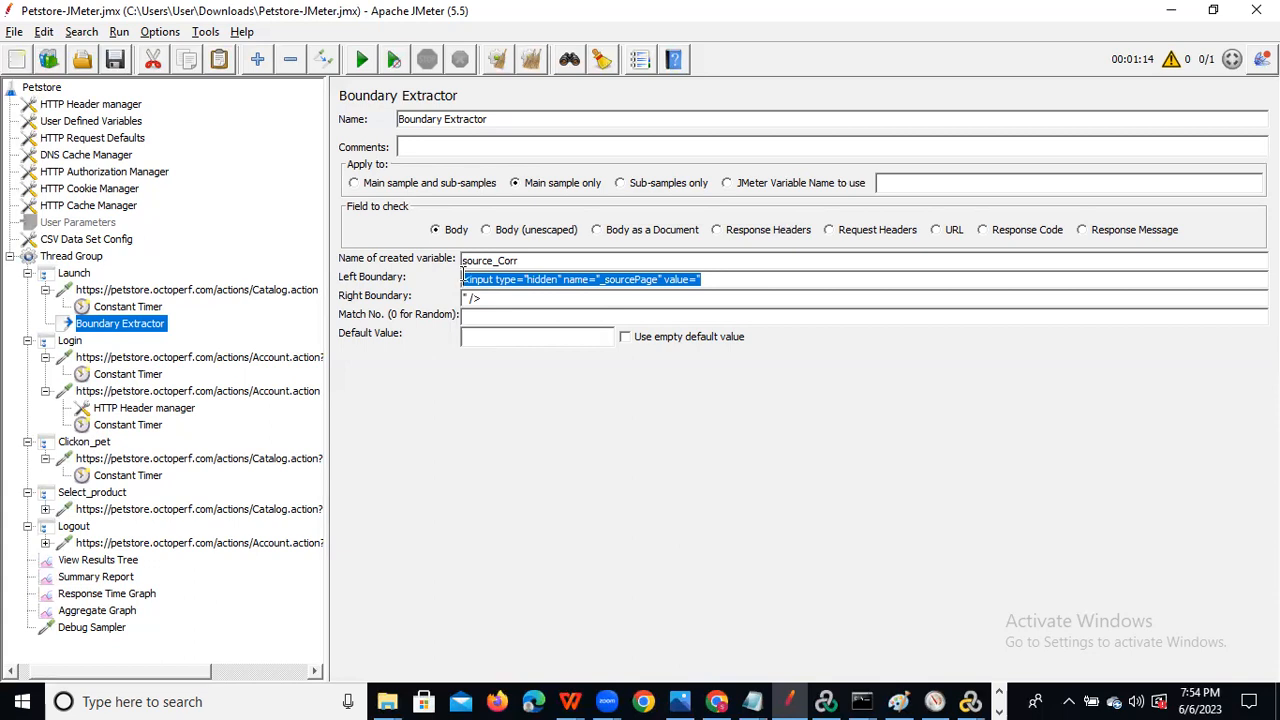
click(479, 336)
text(No)
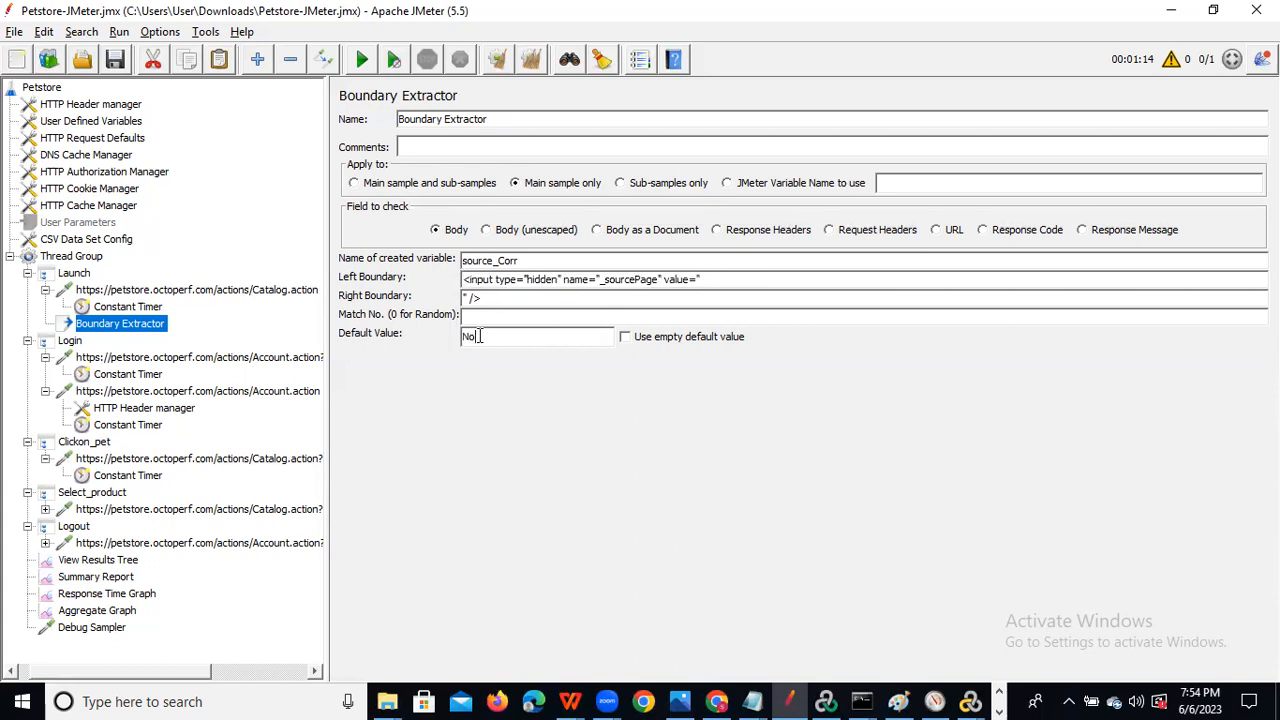
text(tFound)
Copy the hard-coded _sourcePage value from the Login POST request and enter it as the search term in Search Tree.
drag(532, 260, 459, 259)
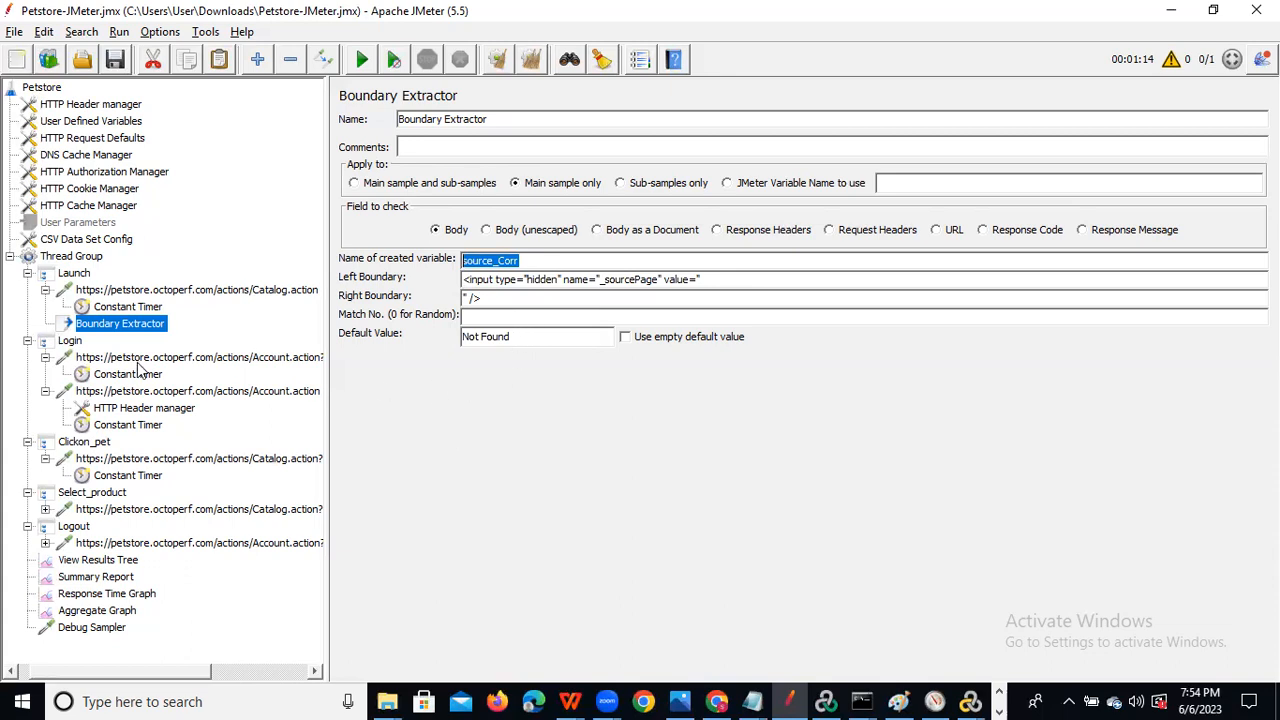
click(193, 392)
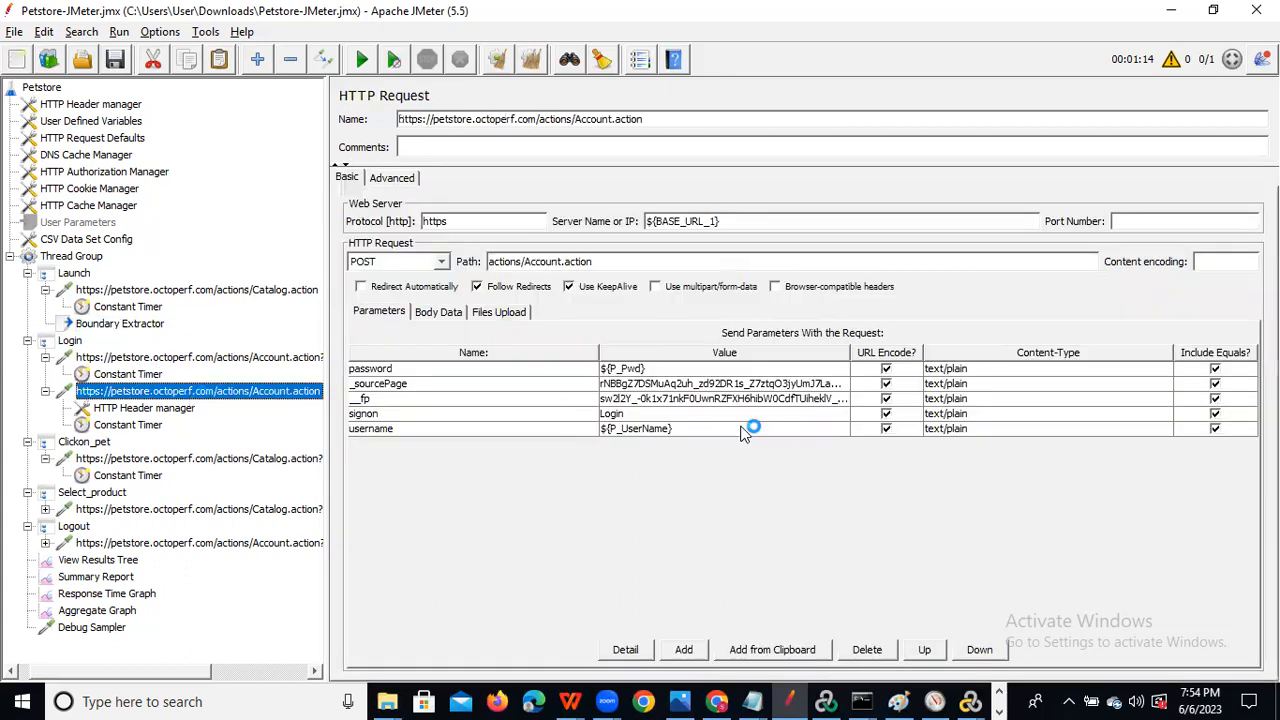
double_click(750, 385)
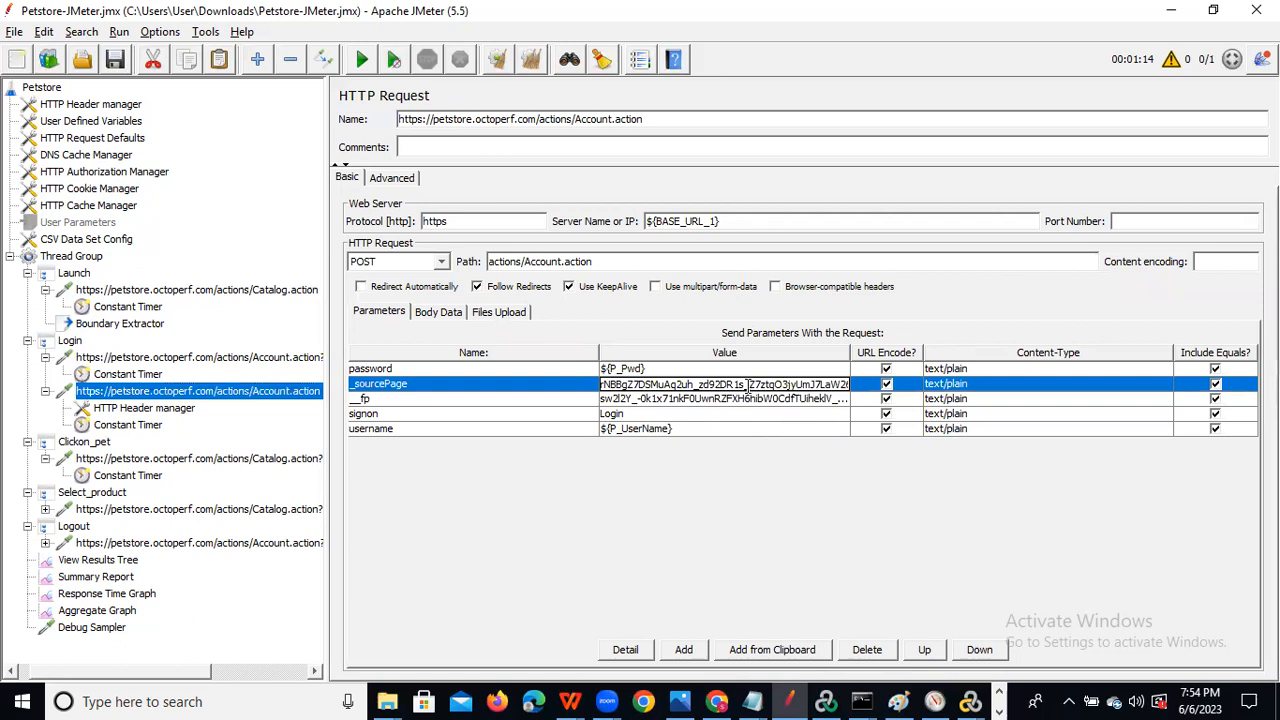
key(ctrl+a)
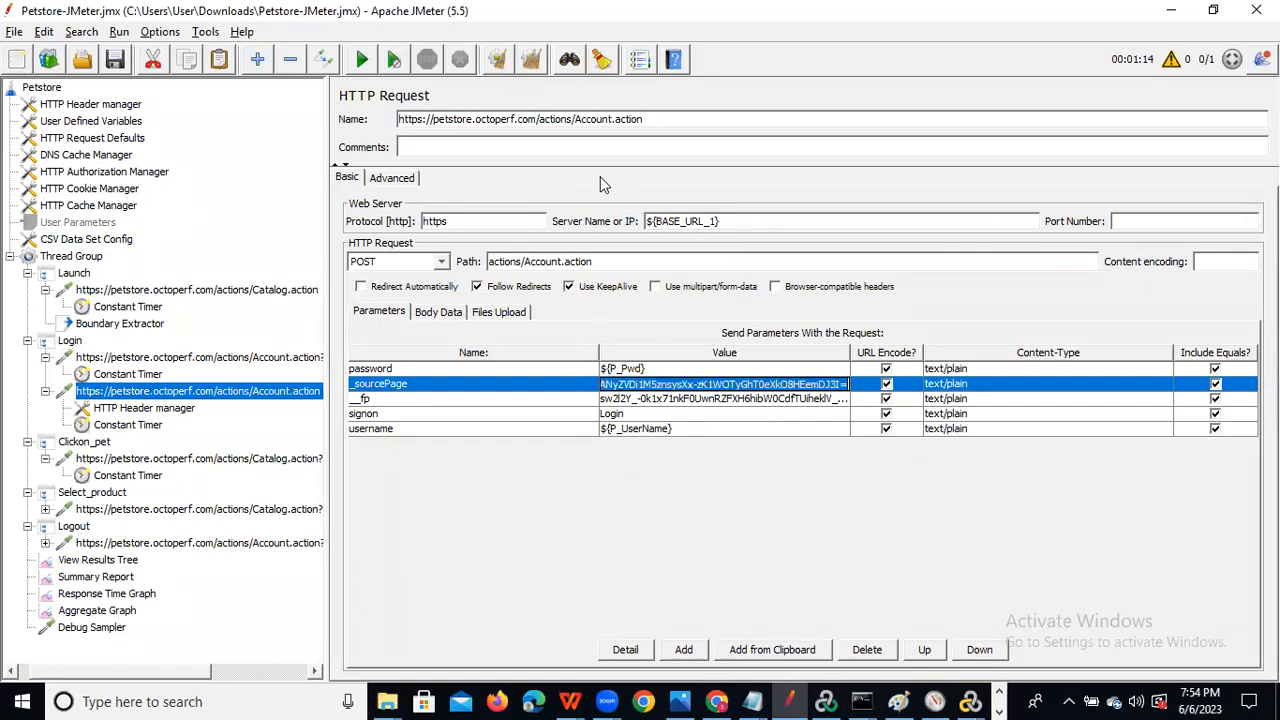
key(ctrl+f)
drag(858, 187, 842, 190)
key(ctrl+v)
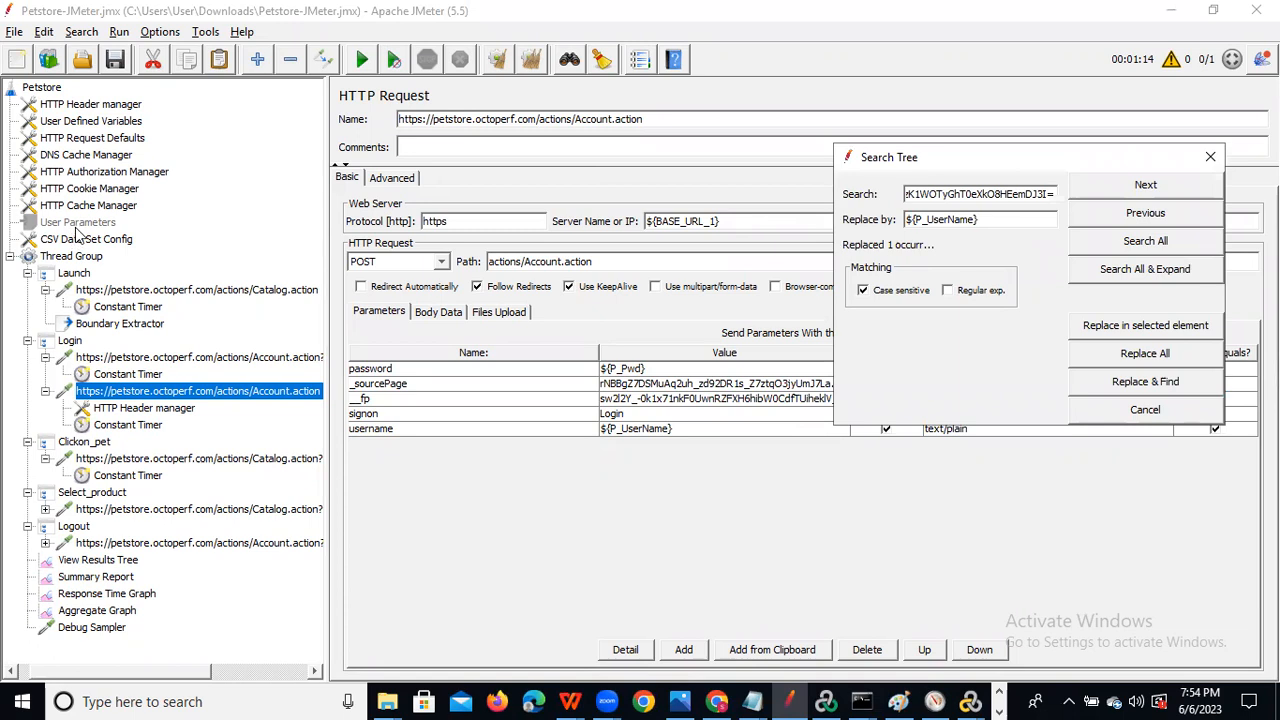
Replace all occurrences of the searched _sourcePage value with ${source_Corr}, and check the Login POST request's parameters.
click(158, 325)
drag(520, 260, 416, 260)
key(ctrl+c)
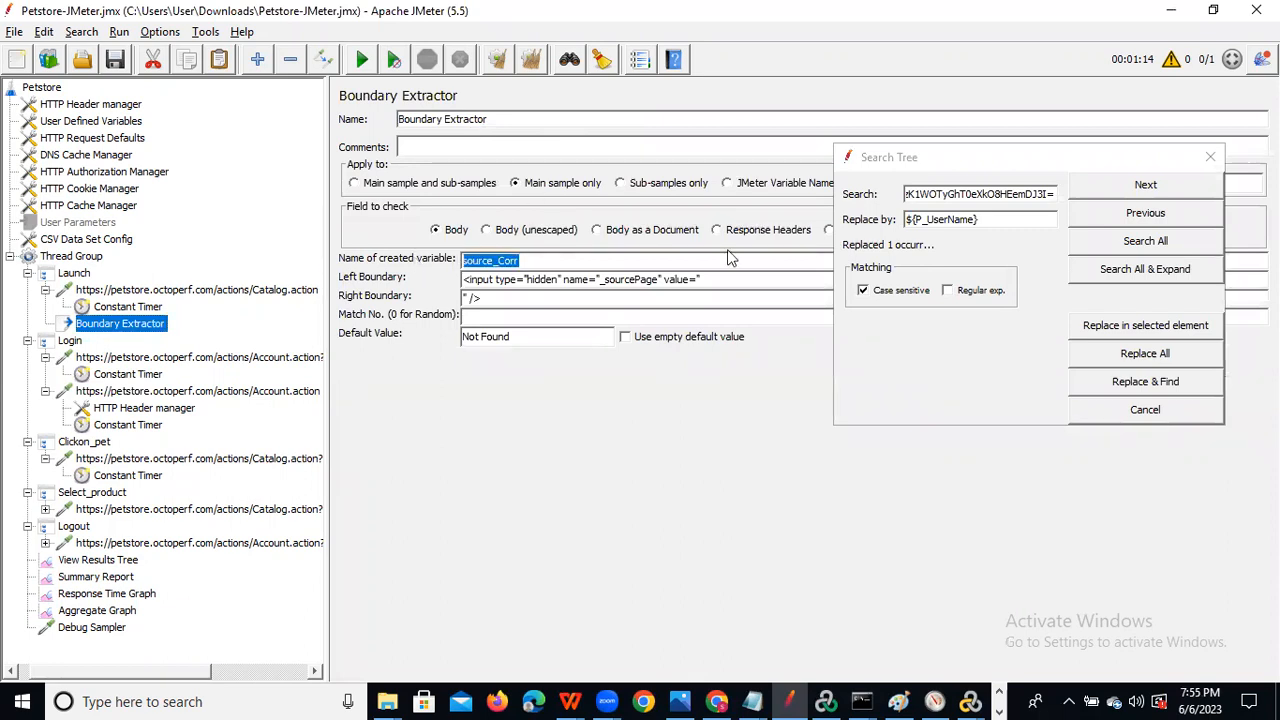
click(975, 219)
click(982, 219)
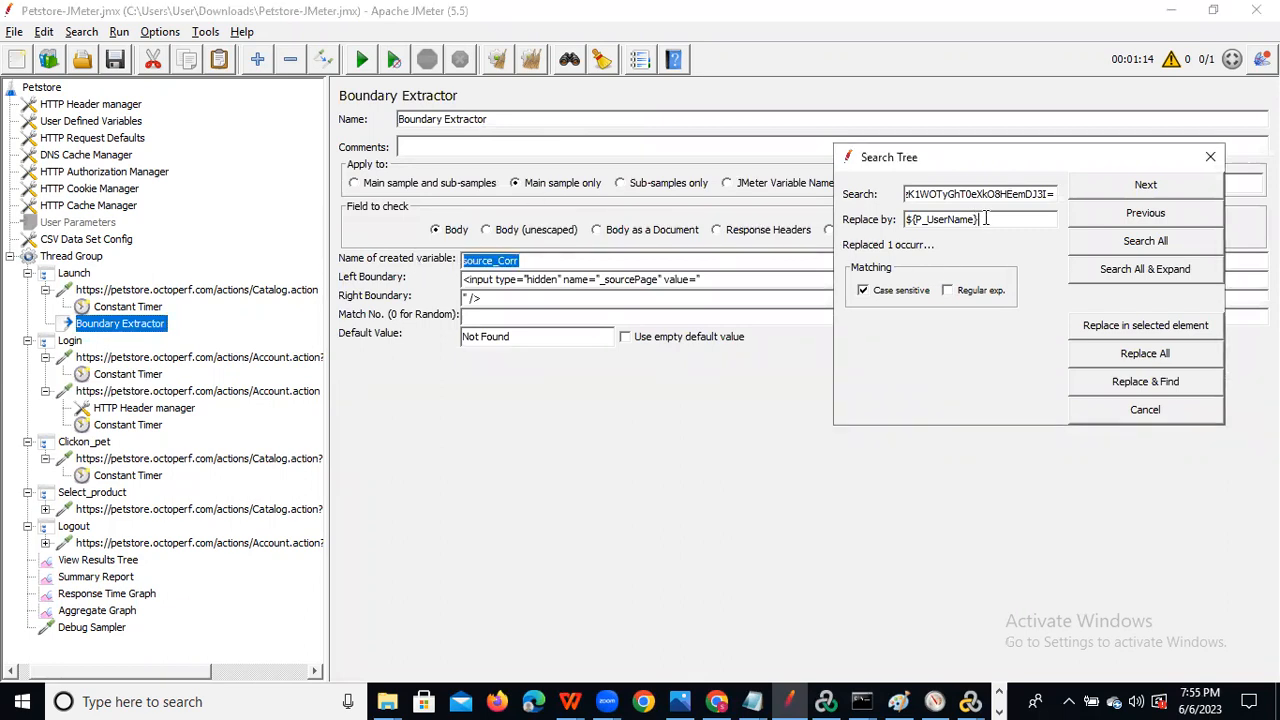
key(BackSpace)
key(BackSpace)
key(BackSpace)
key(BackSpace)
key(BackSpace)
key(BackSpace)
key(BackSpace)
key(BackSpace)
key(BackSpace)
key(BackSpace)
key(BackSpace)
key(BackSpace)
key(BackSpace)
text(${)
key(ctrl+v)
text(})
click(1143, 357)
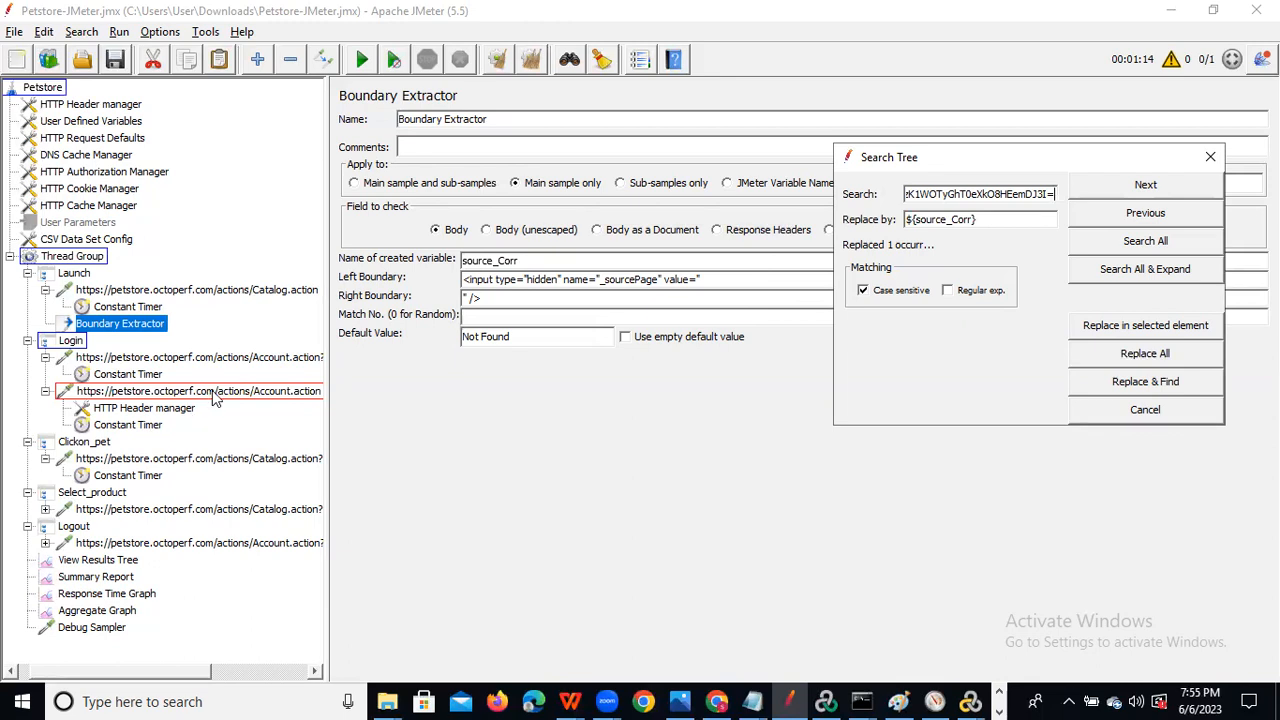
click(1215, 156)
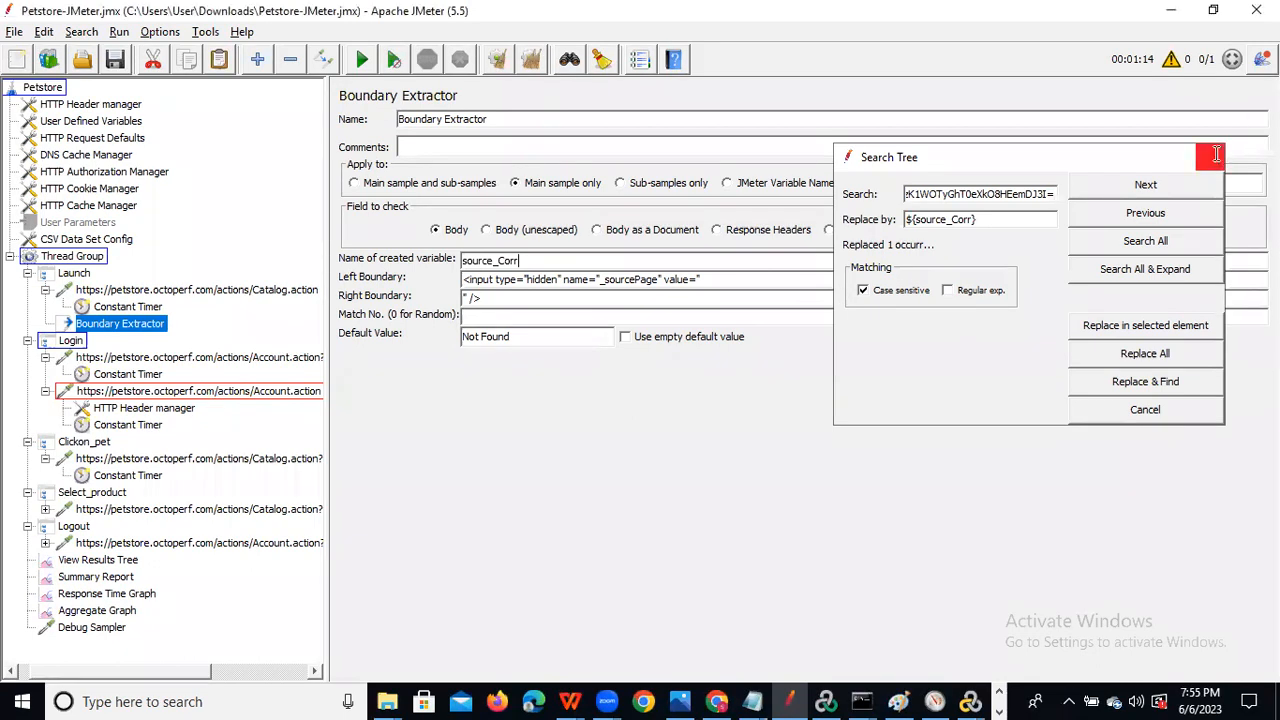
click(45, 391)
click(136, 396)
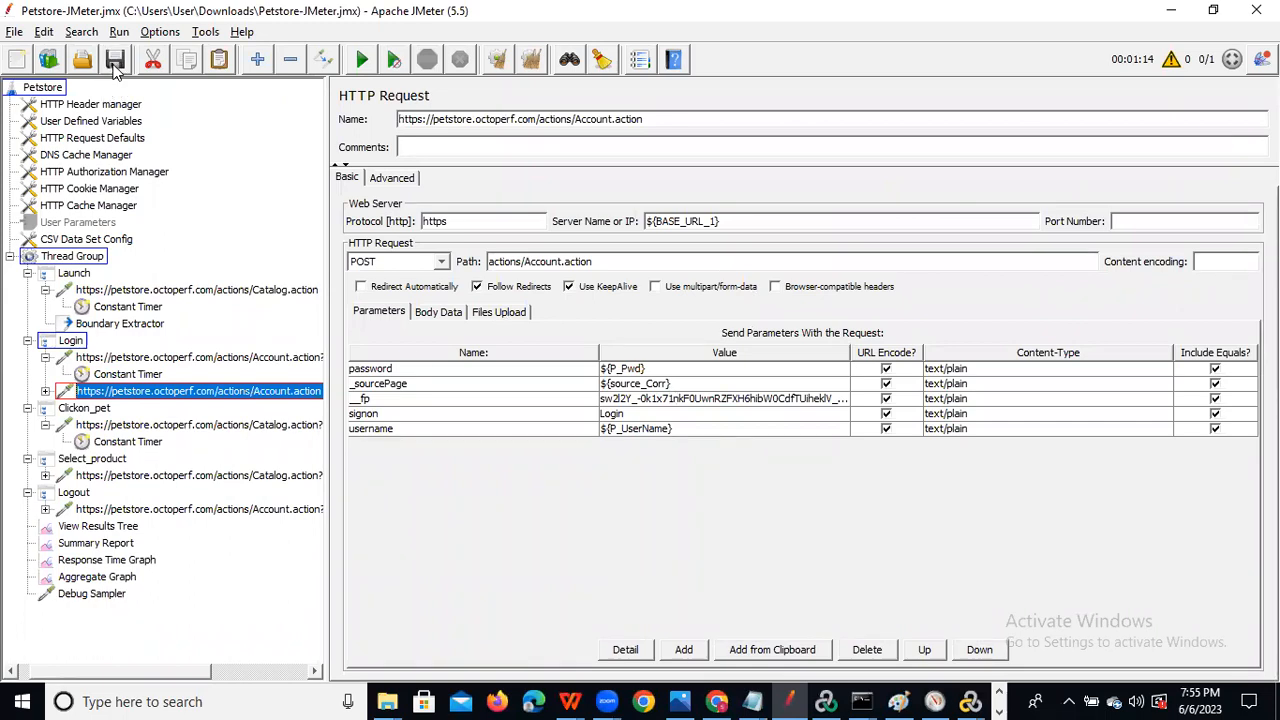
Clear the previous results in the View Results Tree and run the test plan again.
click(100, 525)
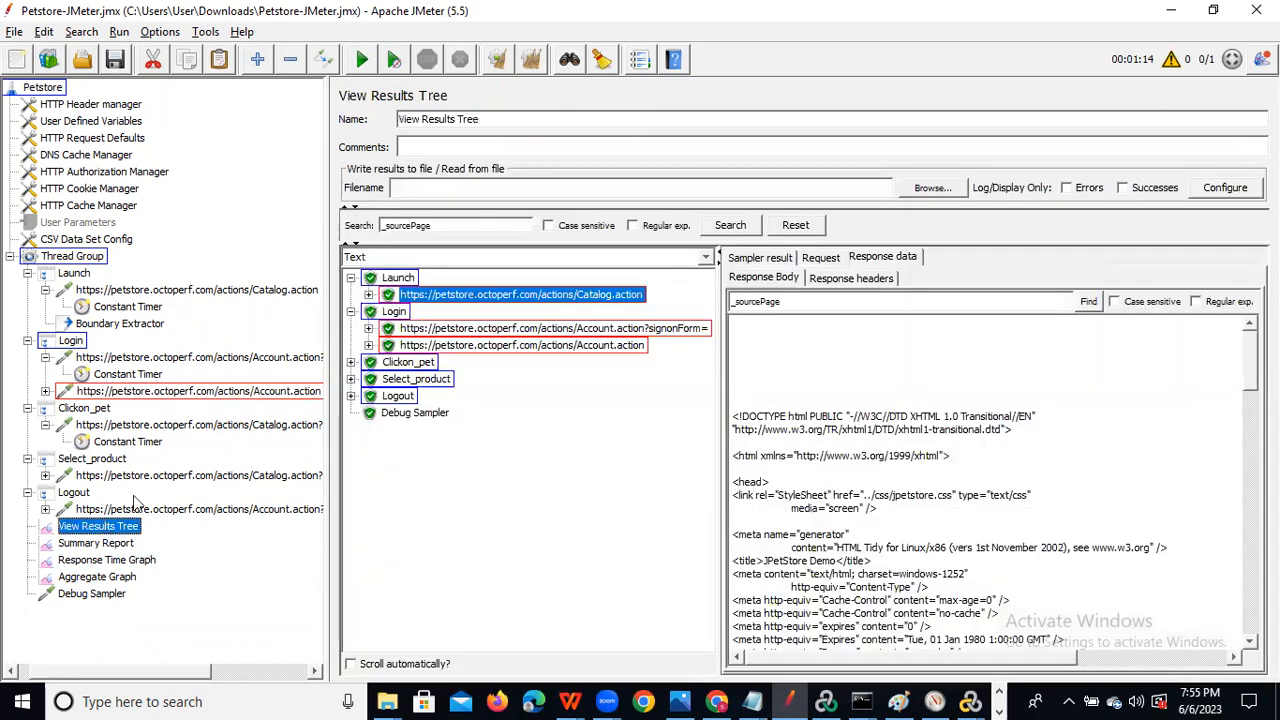
click(527, 63)
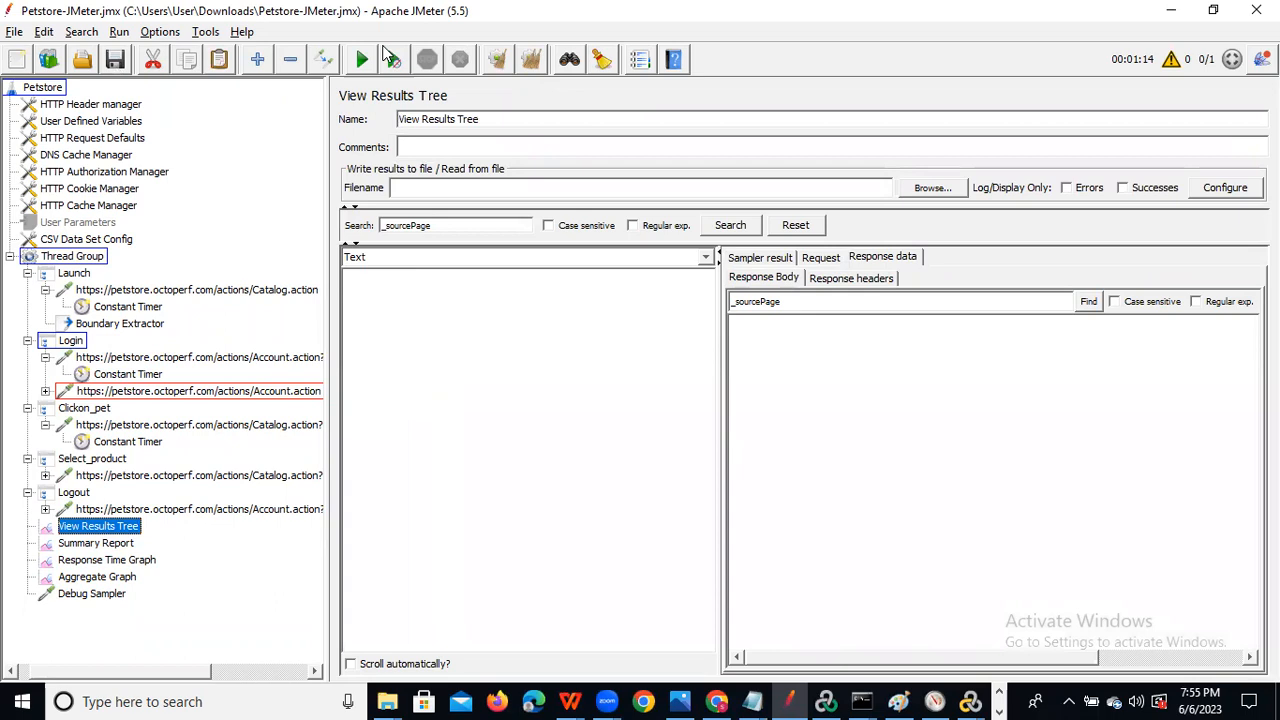
click(362, 60)
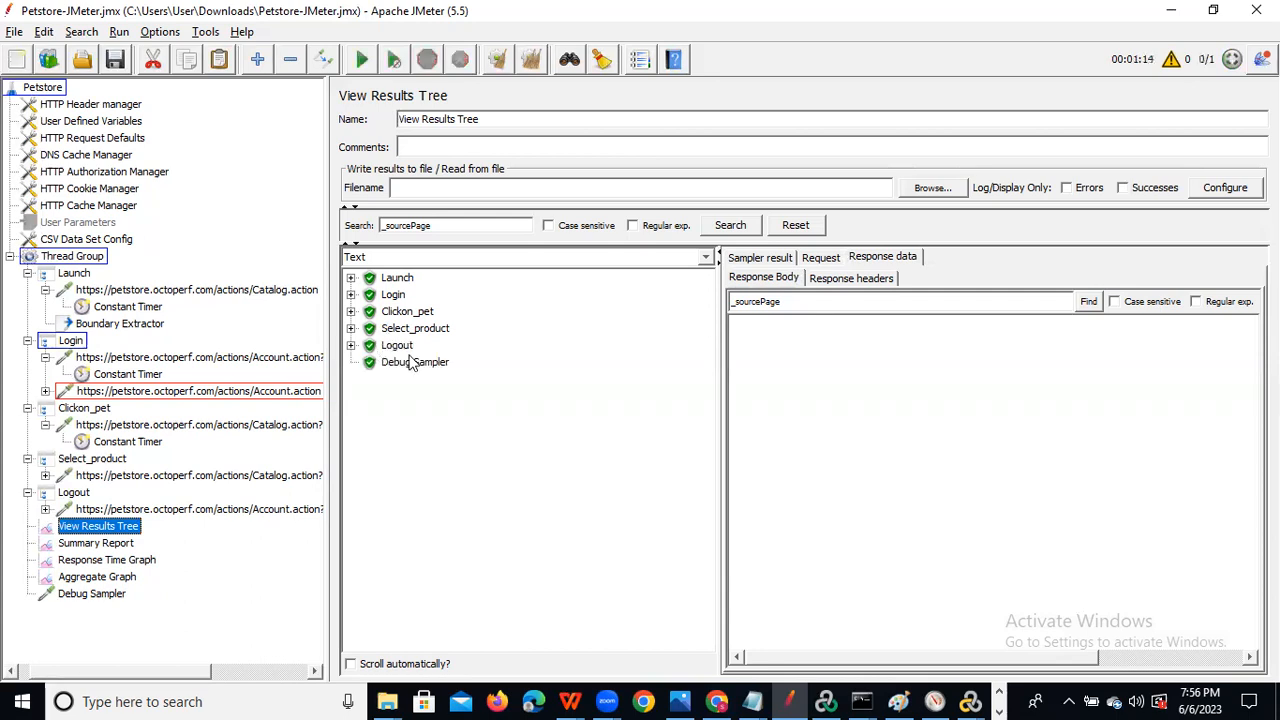
Copy the source_Corr value from the Debug Sampler response into Pet_TestData in Notepad and compare it with the earlier _sourcePage value.
click(420, 365)
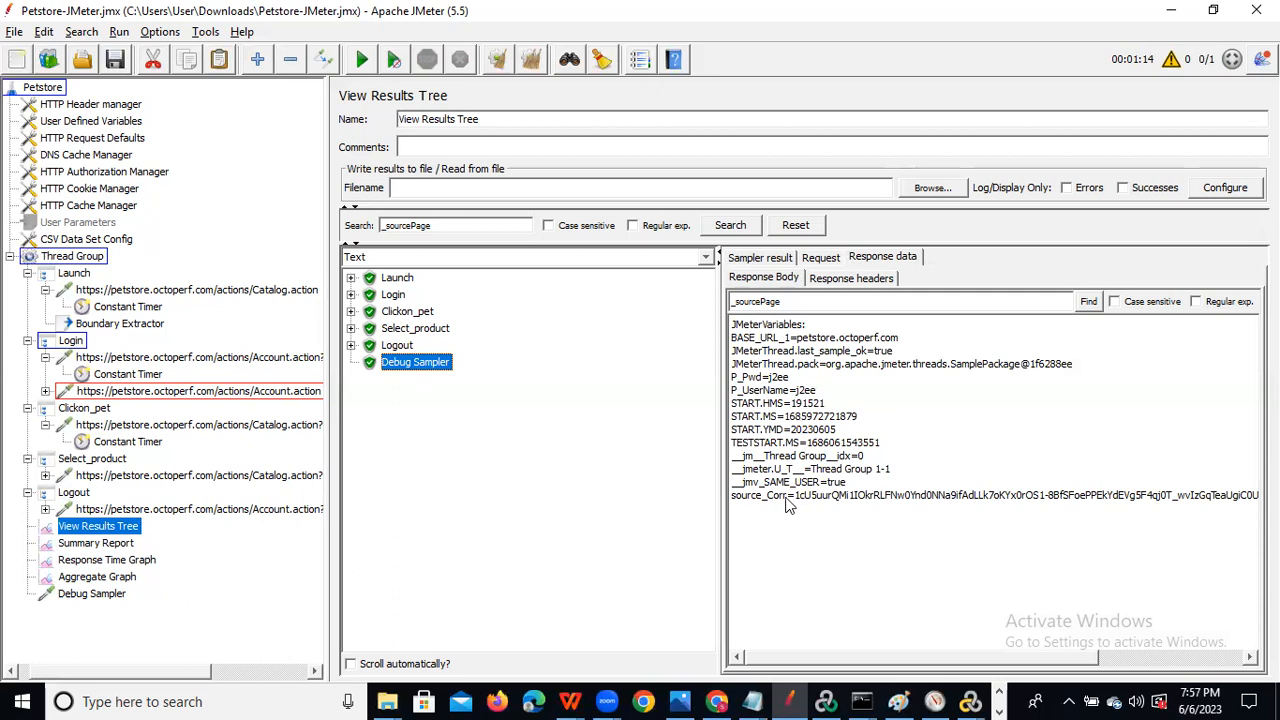
drag(797, 494, 1258, 495)
key(ctrl+c)
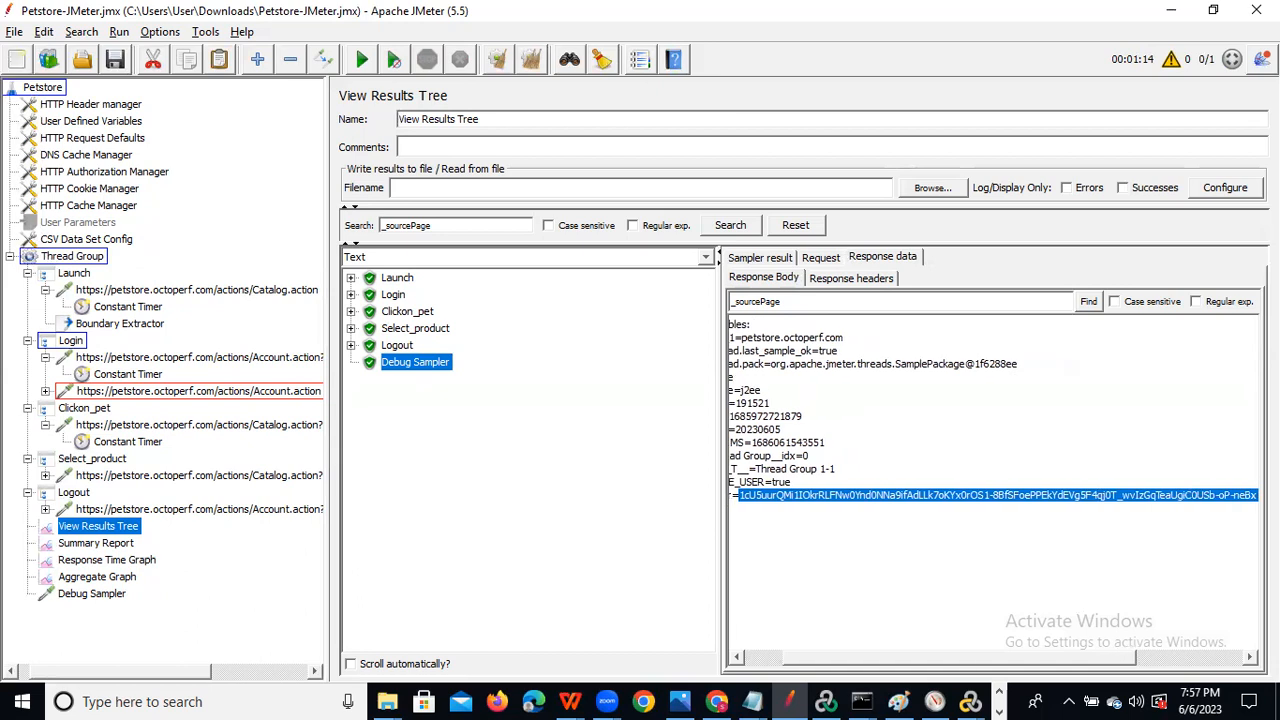
key(alt+Tab)
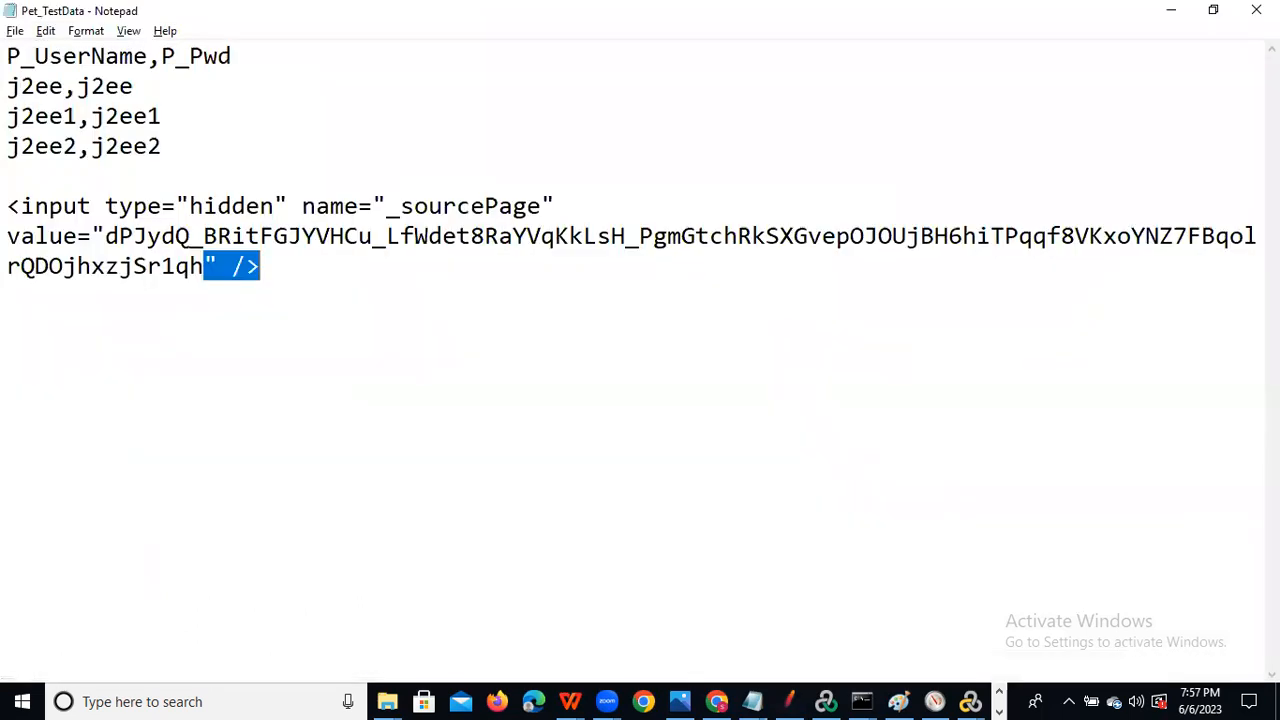
click(268, 268)
key(Return)
key(Return)
key(ctrl+v)
click(268, 266)
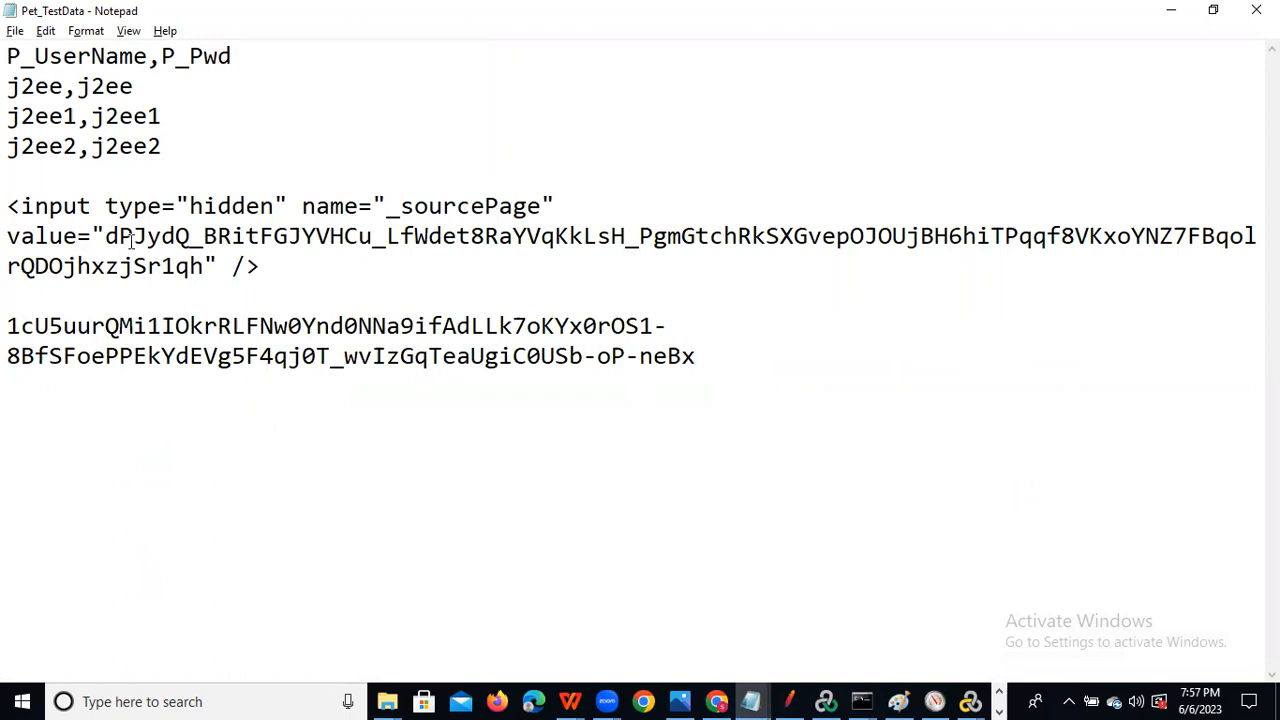
drag(108, 236, 205, 258)
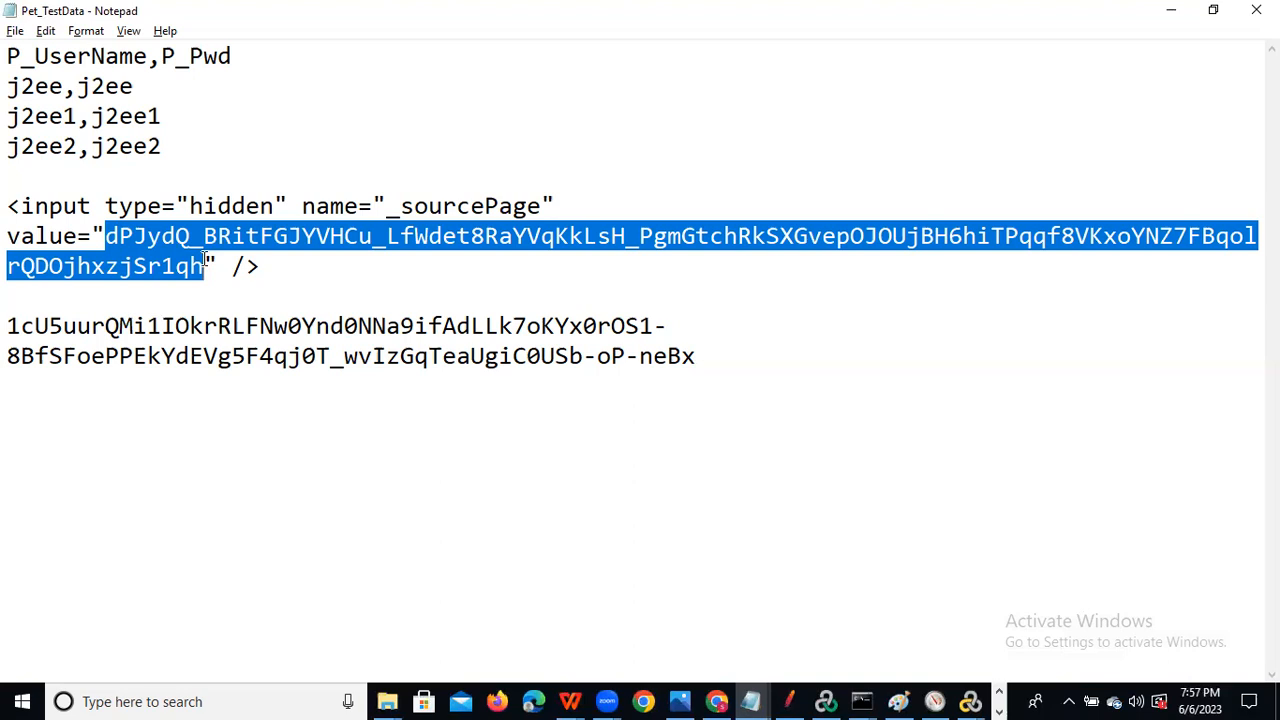
key(alt+Tab)
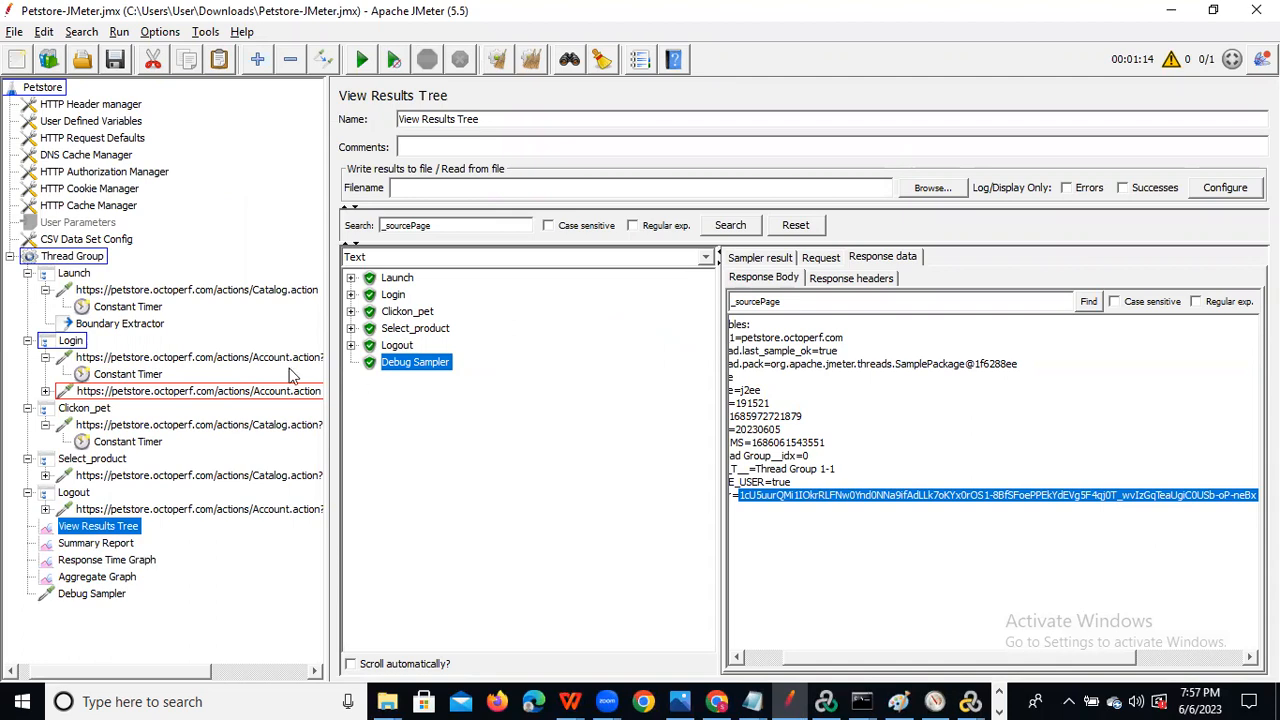
Examine the parameters of the Login POST, Clickon_pet and Select_product requests, including __fp, for values that need correlation.
click(224, 391)
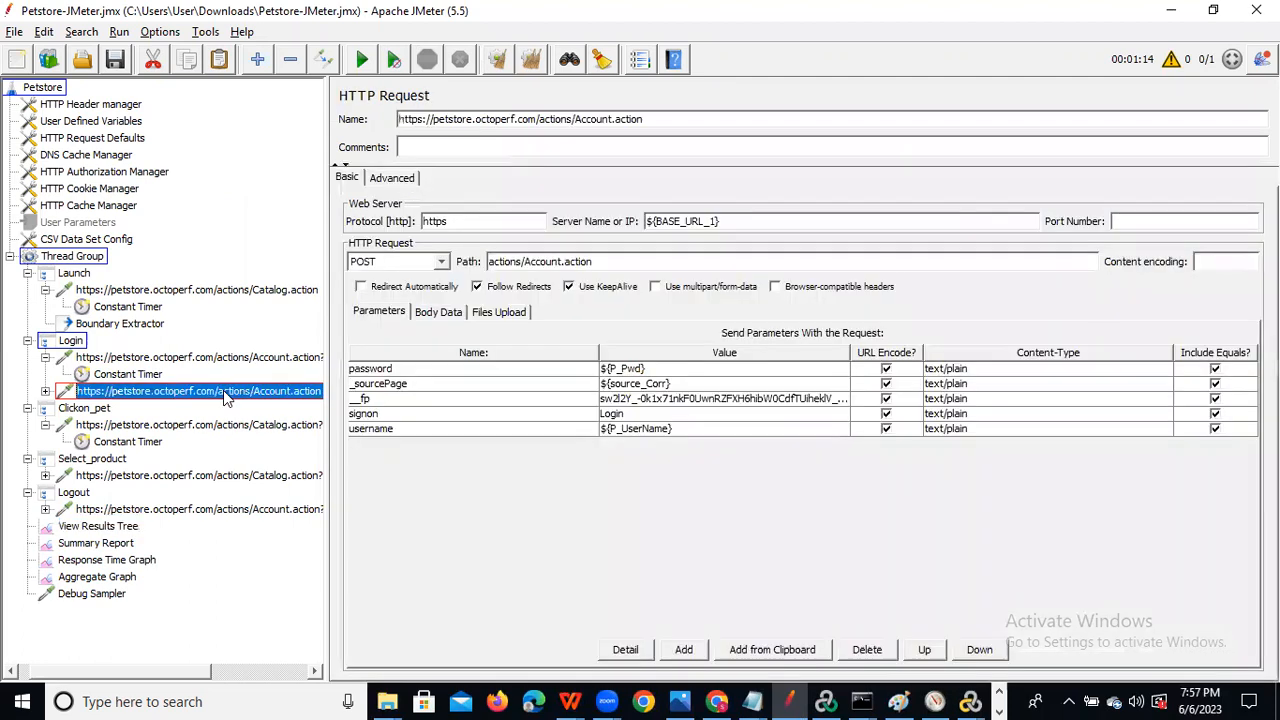
click(703, 399)
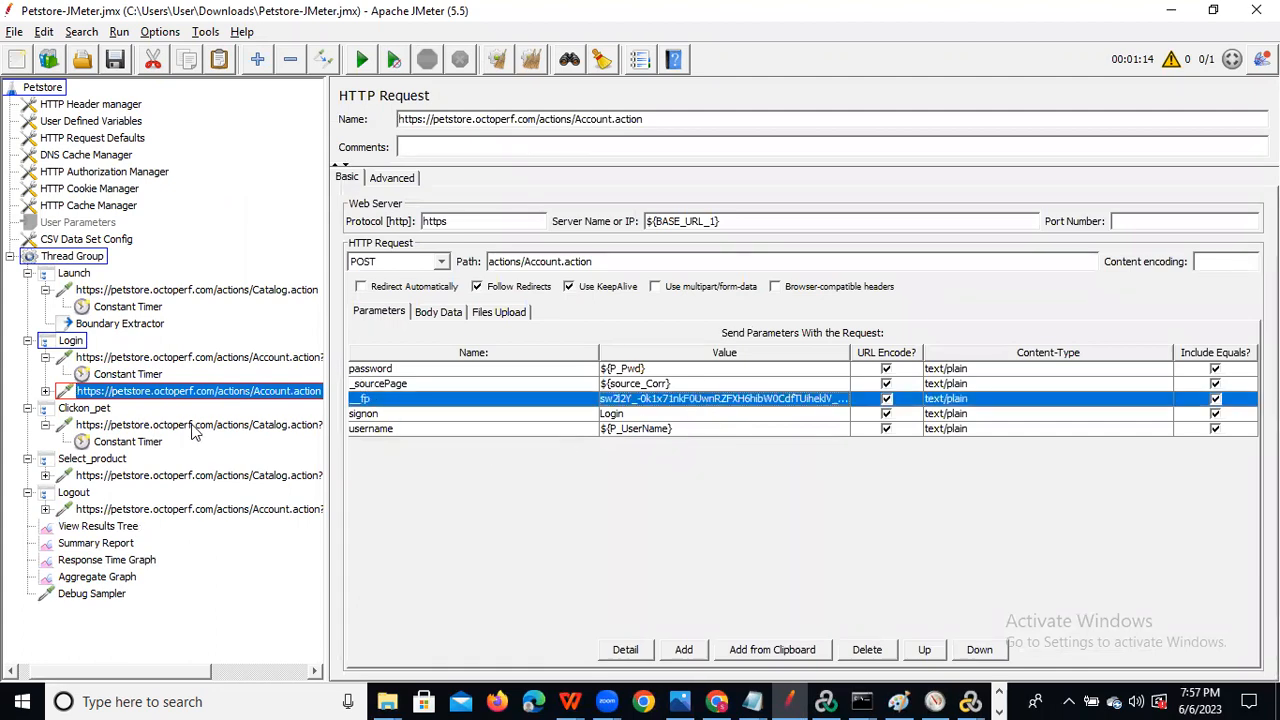
click(195, 427)
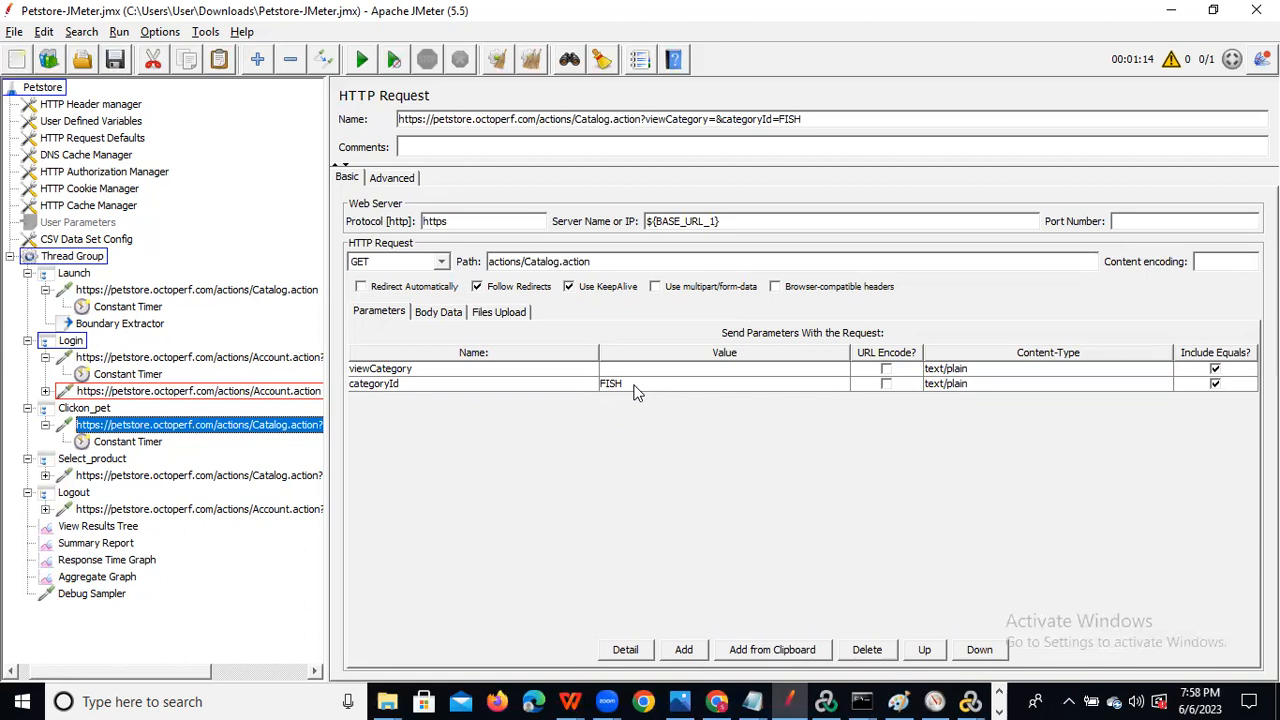
click(122, 481)
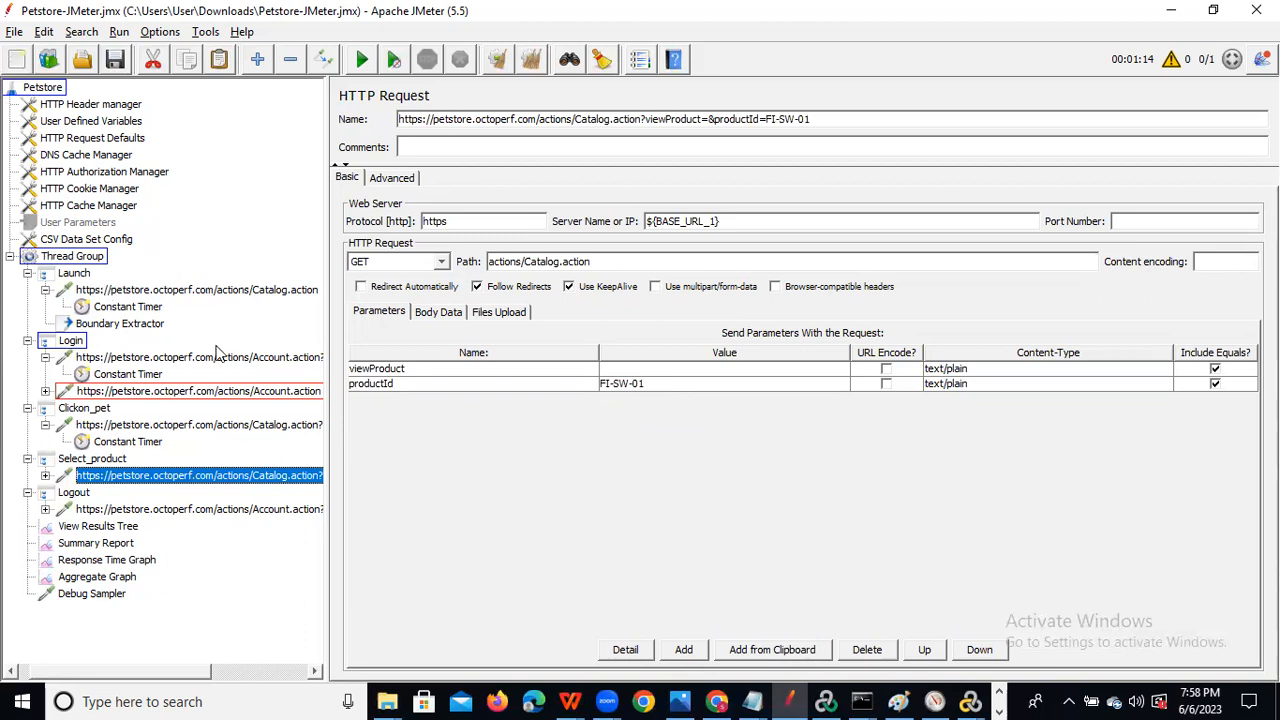
Examine the Launch and Login transactions in the View Results Tree, including Launch's sampler result.
click(108, 530)
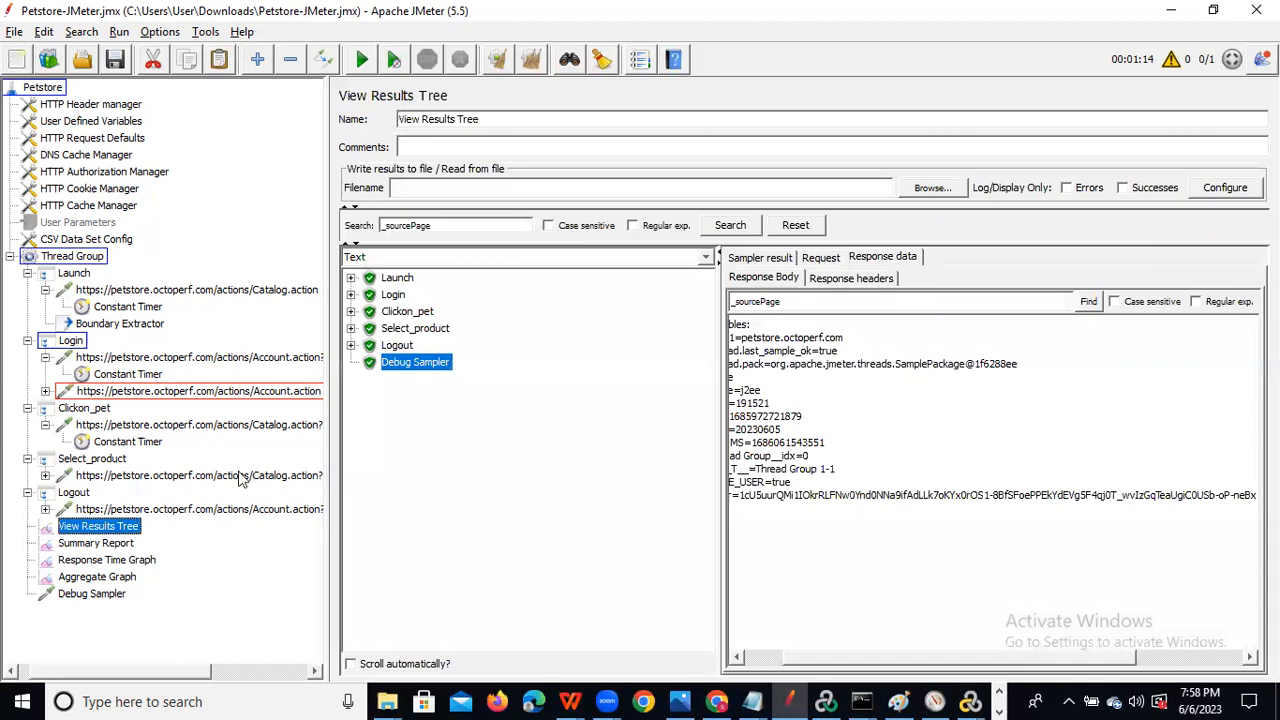
click(400, 280)
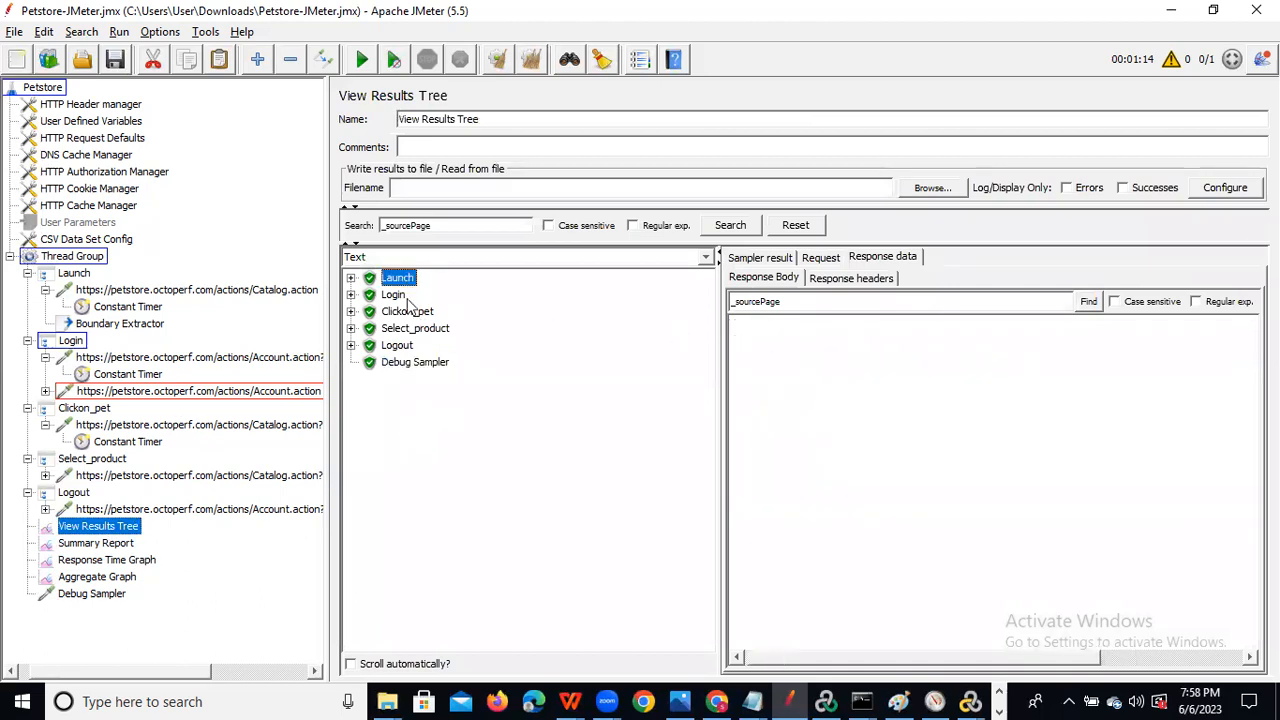
click(395, 296)
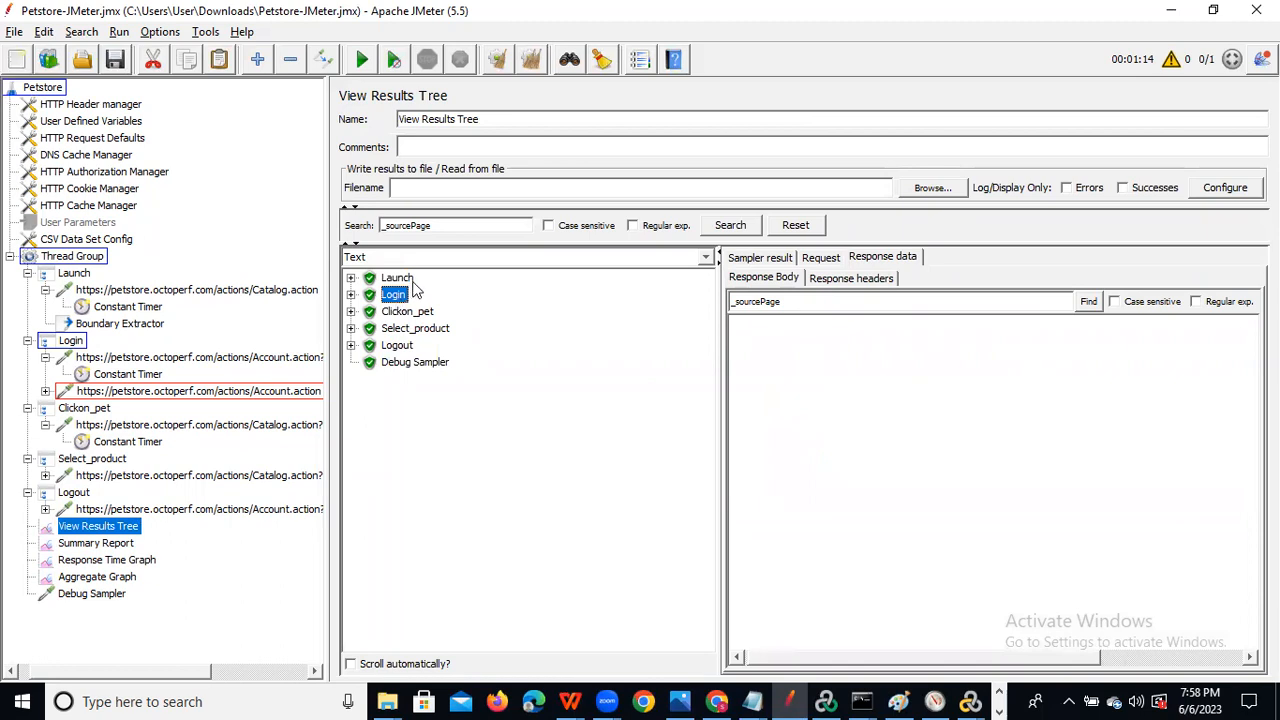
click(404, 280)
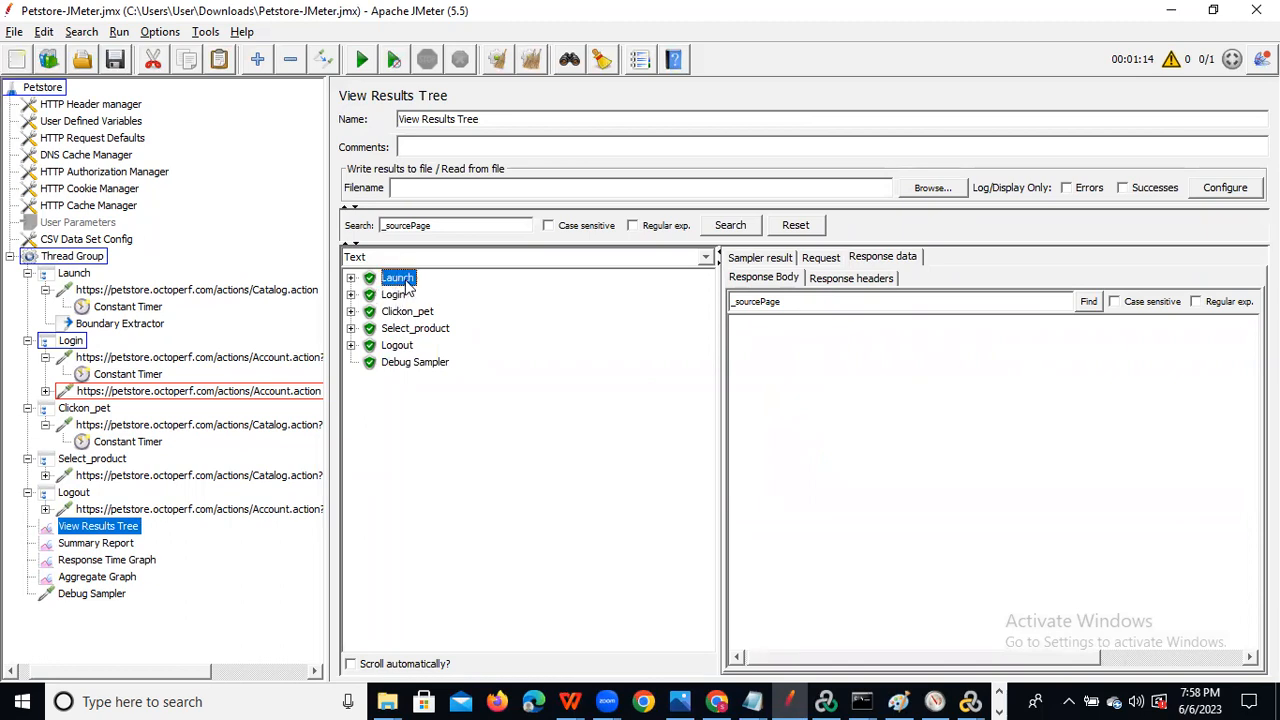
click(750, 260)
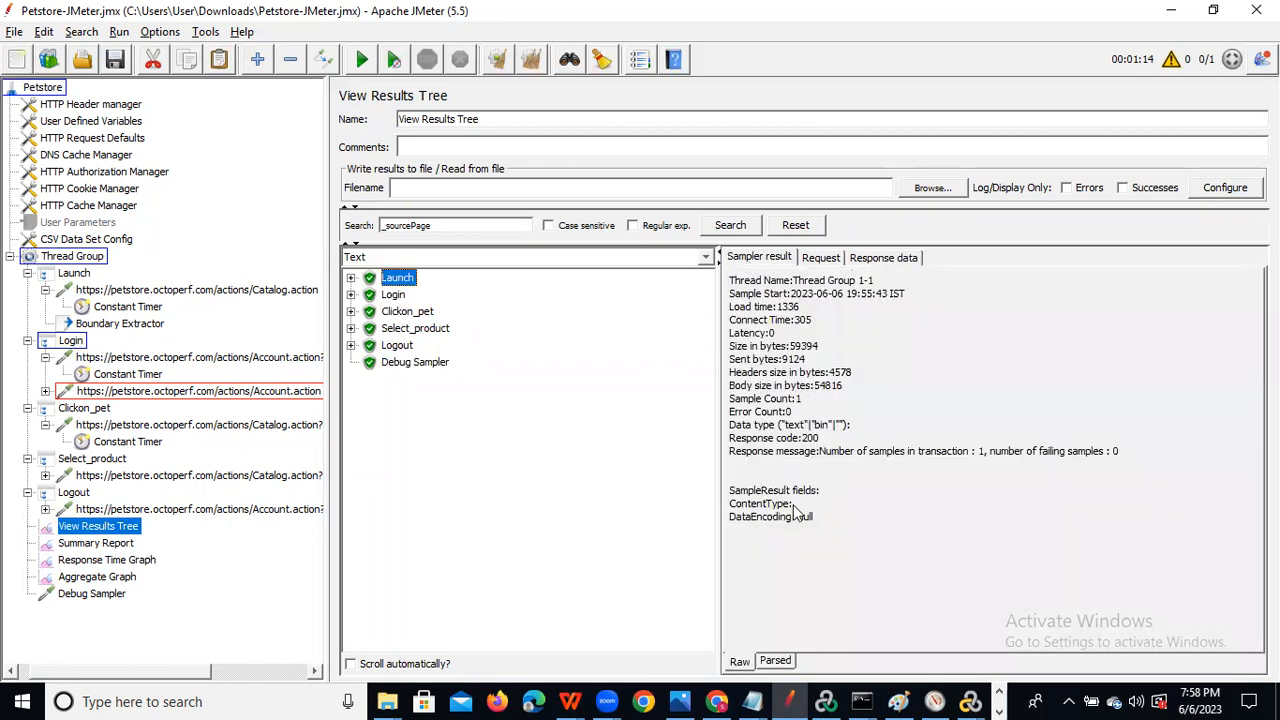